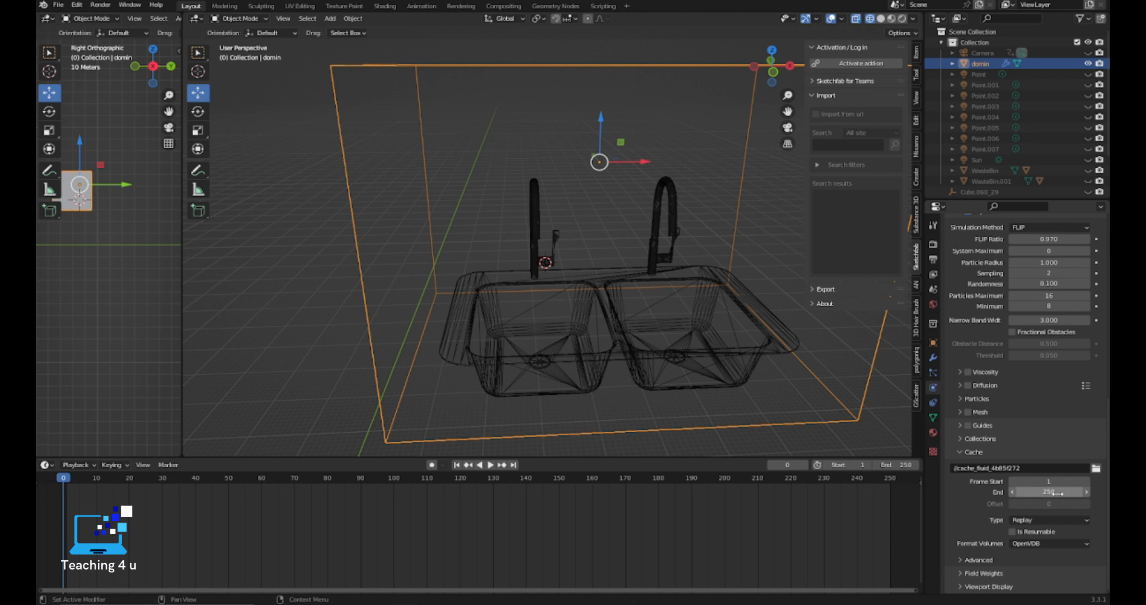
# Set the domain's fluid cache to end at frame 100 and use the All type with Is Resumable enabled.
pyautogui.write('100')
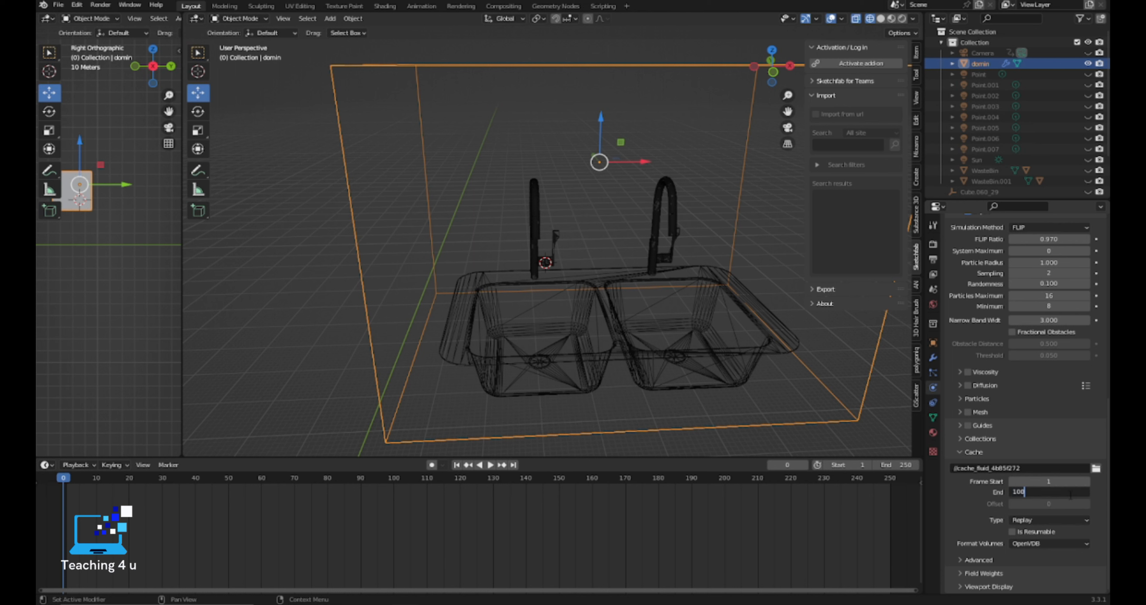
pyautogui.press('Return')
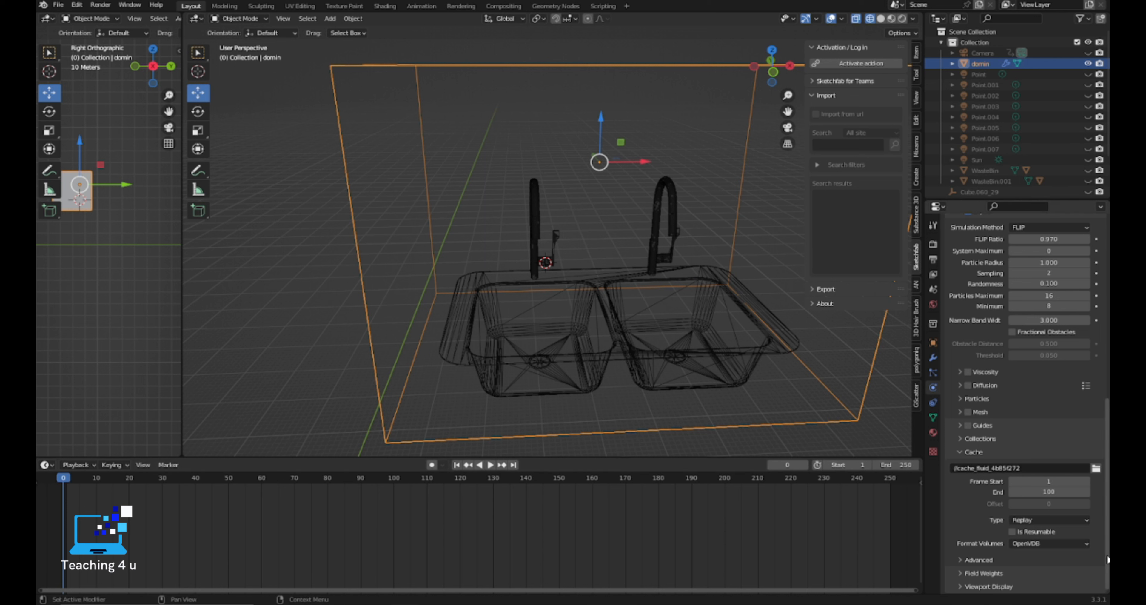
pyautogui.click(1038, 520)
pyautogui.click(1036, 549)
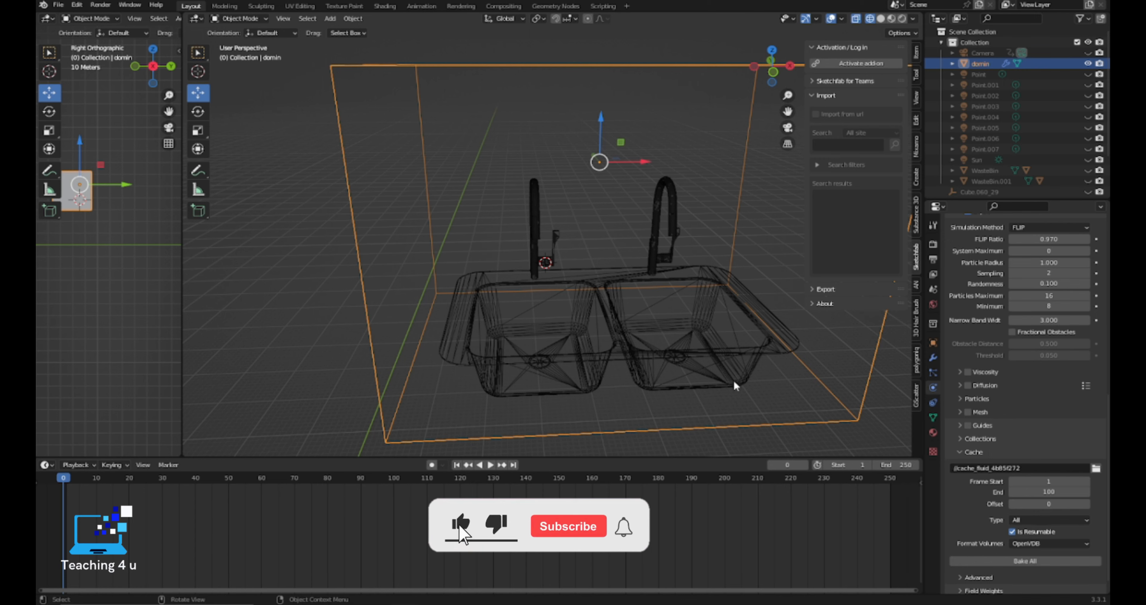
# Add a cylinder mesh at the 3D cursor from the front view and scale it down to roughly faucet width.
pyautogui.press('KP_1')
pyautogui.click(558, 200)
pyautogui.moveTo(558, 200); pyautogui.dragTo(529, 229, button='middle')
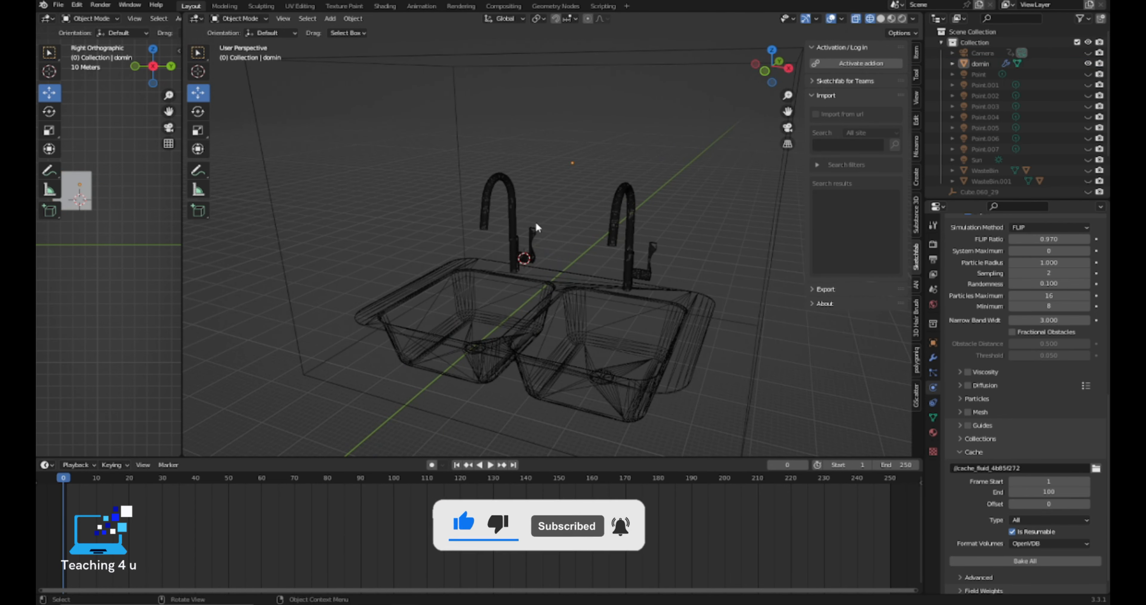
pyautogui.scroll(2, 534, 238)
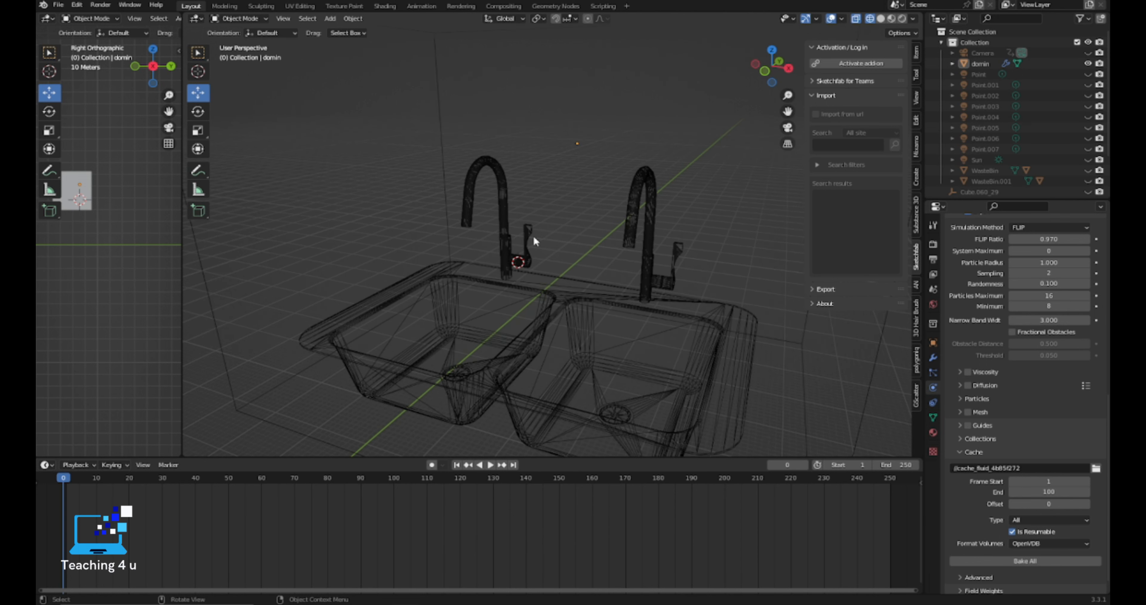
pyautogui.press('KP_1')
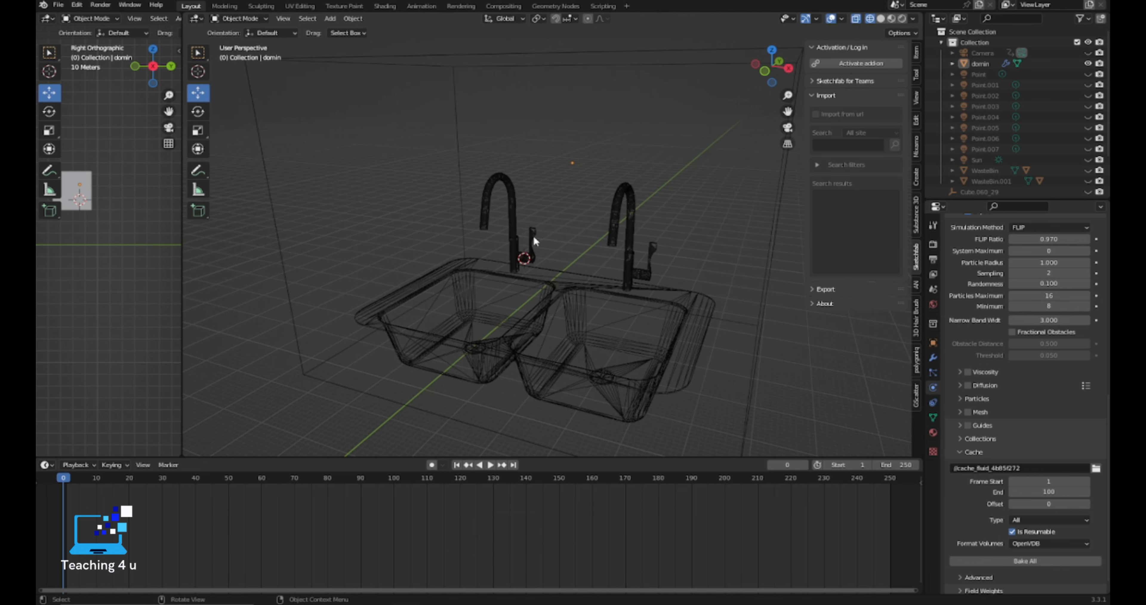
pyautogui.hotkey('shift', 'a')
pyautogui.moveTo(533, 233)
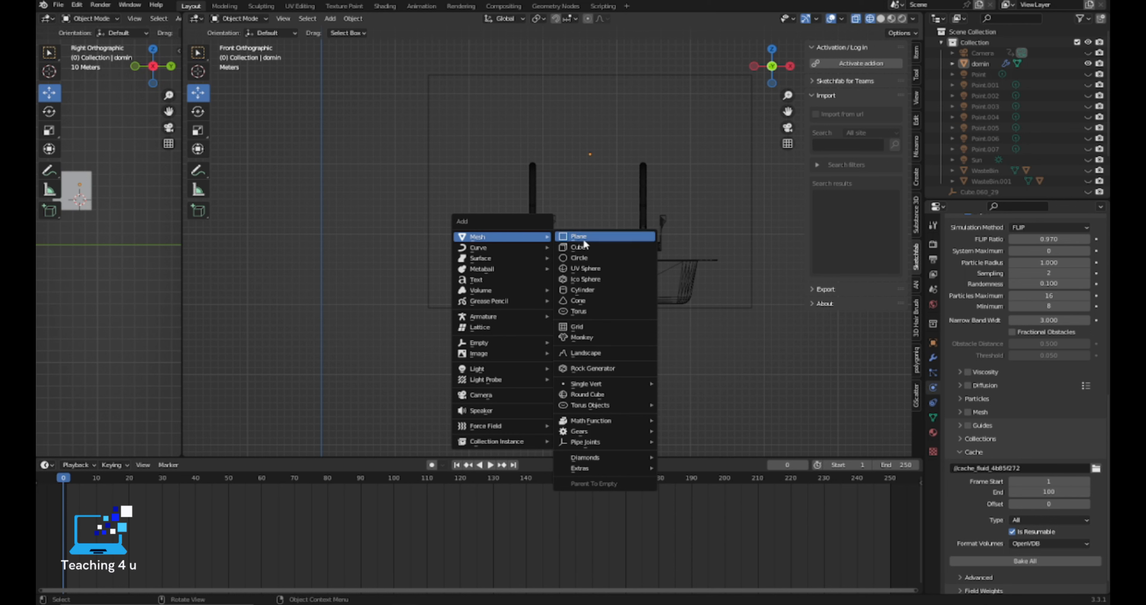
pyautogui.click(599, 290)
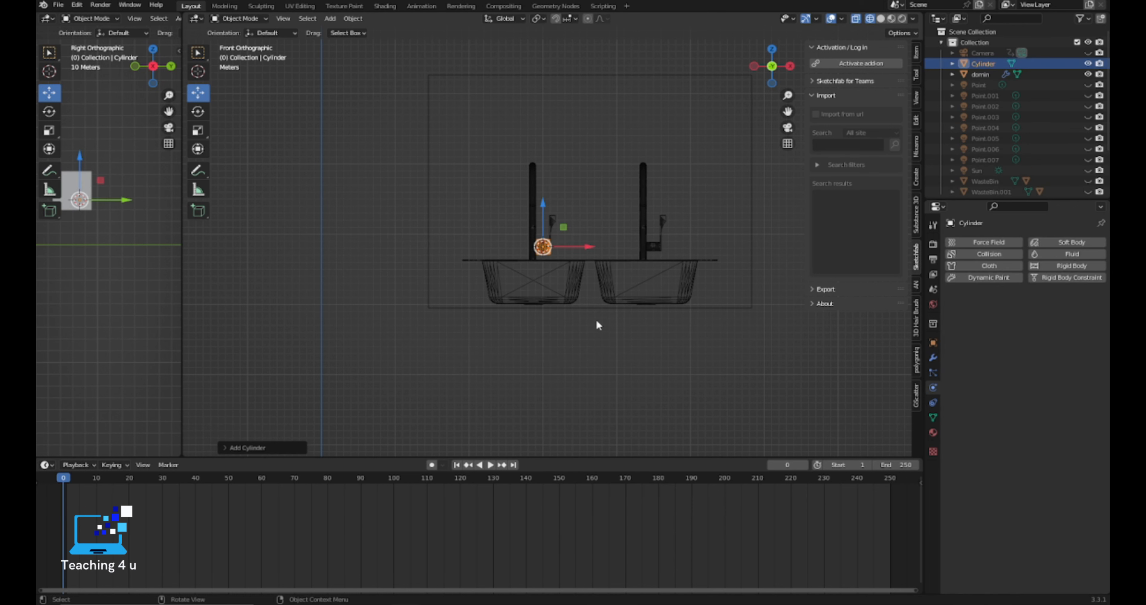
pyautogui.press('s')
pyautogui.click(578, 306)
# In the right side view, move the cylinder along Y towards the area below the faucet spout and shrink it further.
pyautogui.press('KP_3')
pyautogui.press('g')
pyautogui.press('y')
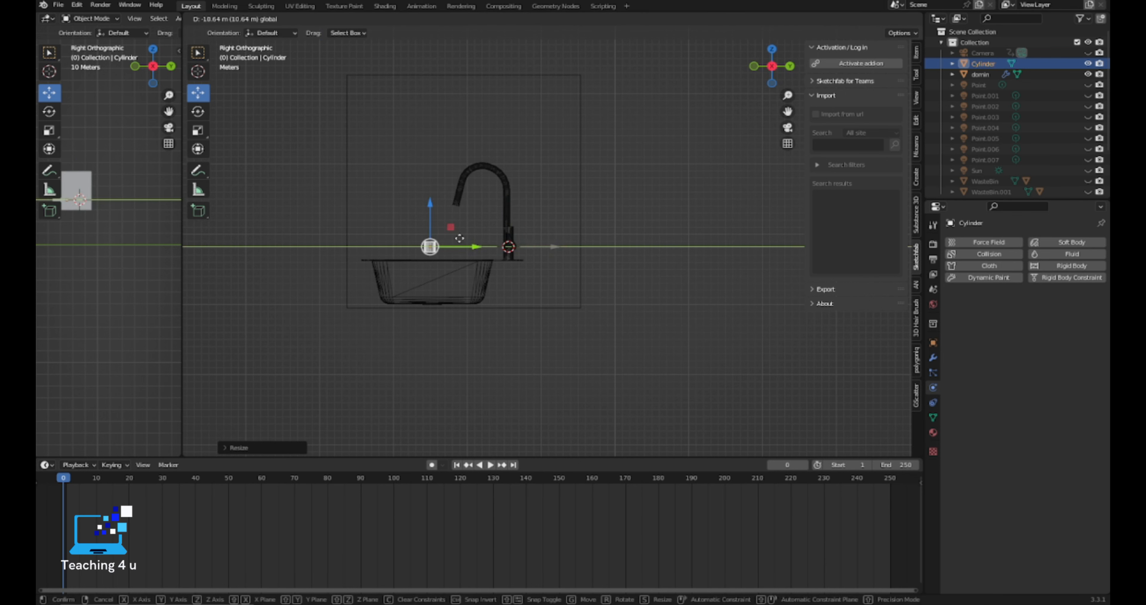
pyautogui.click(461, 256)
pyautogui.scroll(4, 440, 247)
pyautogui.press('s')
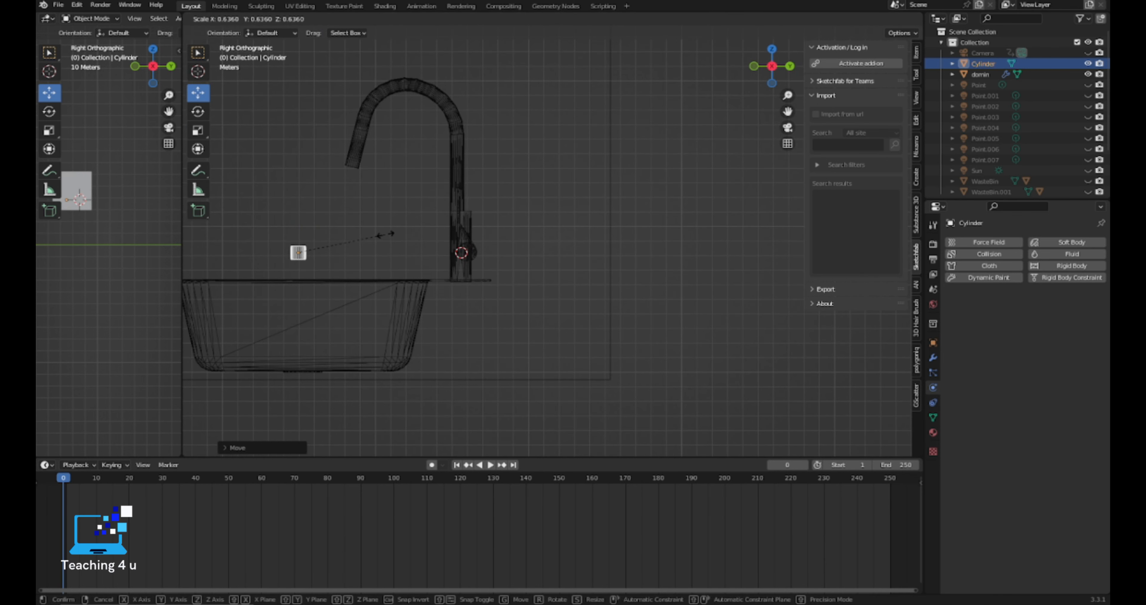
pyautogui.click(218, 257)
# Raise the cylinder to the spout opening of the first faucet and rotate it to match the spout's tilt.
pyautogui.moveTo(298, 222); pyautogui.dragTo(298, 133)
pyautogui.moveTo(337, 164); pyautogui.dragTo(392, 178)
pyautogui.scroll(3, 559, 249)
pyautogui.press('r')
pyautogui.keyDown('shift'); pyautogui.moveTo(361, 180); pyautogui.dragTo(671, 328, button='middle'); pyautogui.keyUp('shift')
pyautogui.click(559, 252)
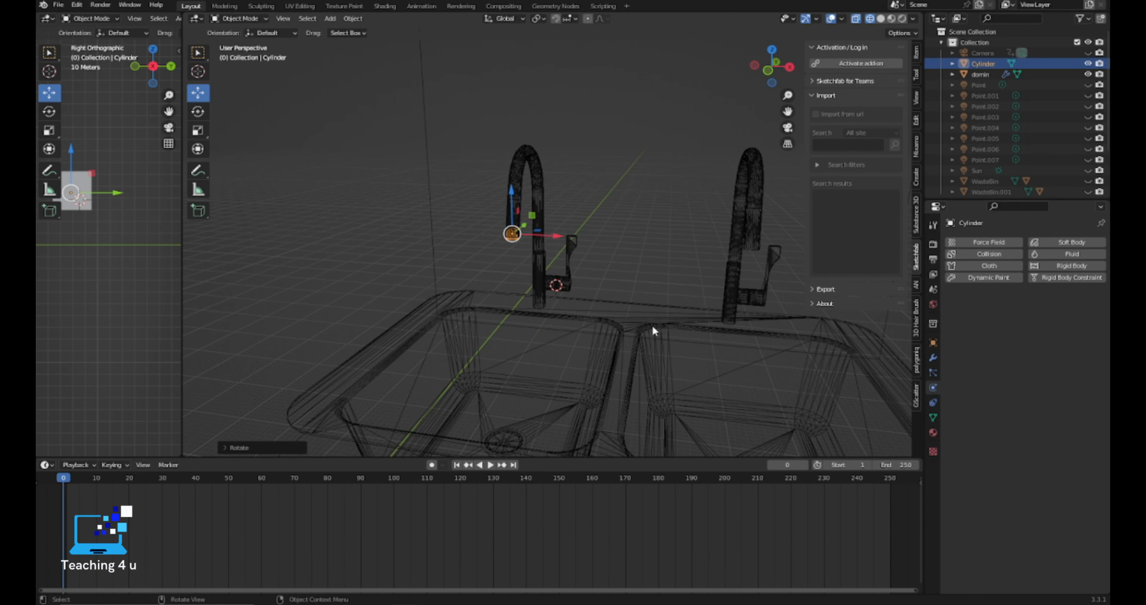
# Add Fluid physics to the cylinder as a Flow object with Liquid flow type and Inflow behavior.
pyautogui.moveTo(513, 262); pyautogui.dragTo(529, 266, button='middle')
pyautogui.click(1072, 253)
pyautogui.click(1049, 310)
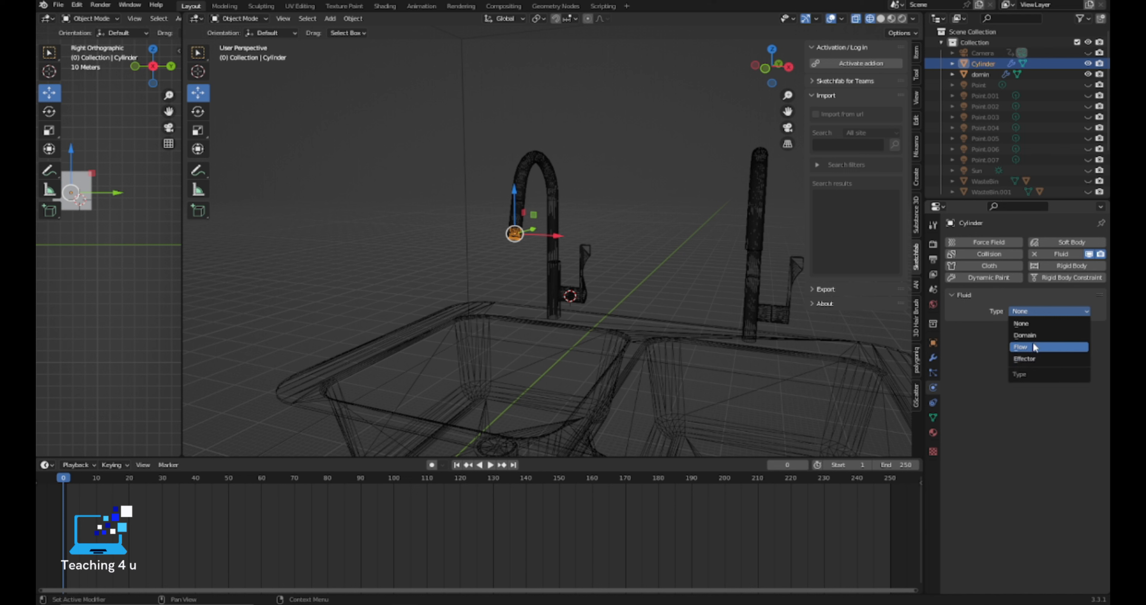
pyautogui.click(1034, 347)
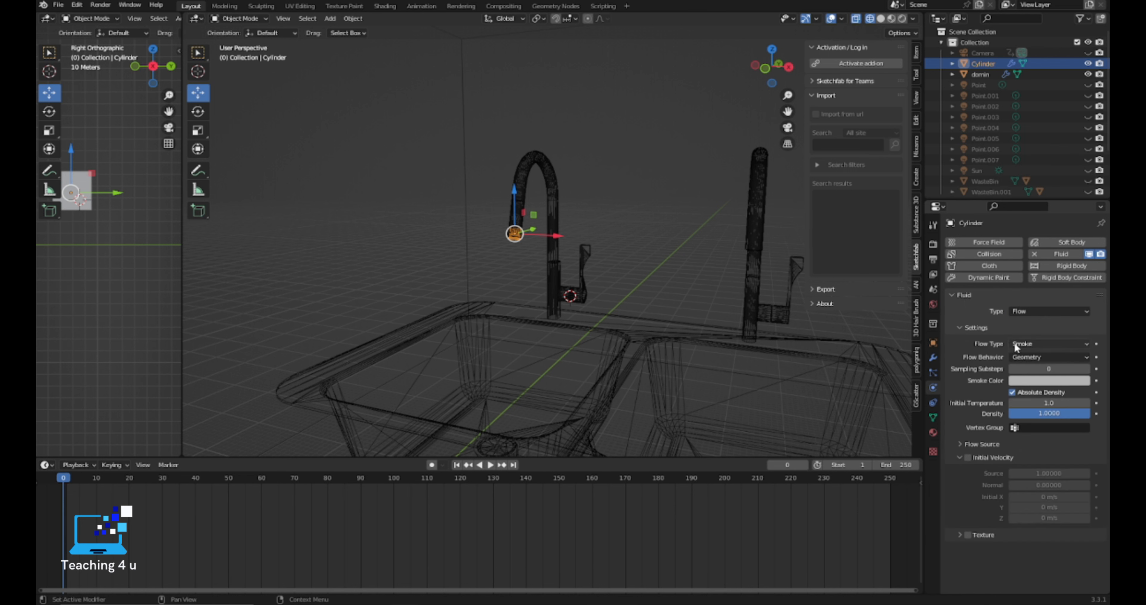
pyautogui.click(1036, 345)
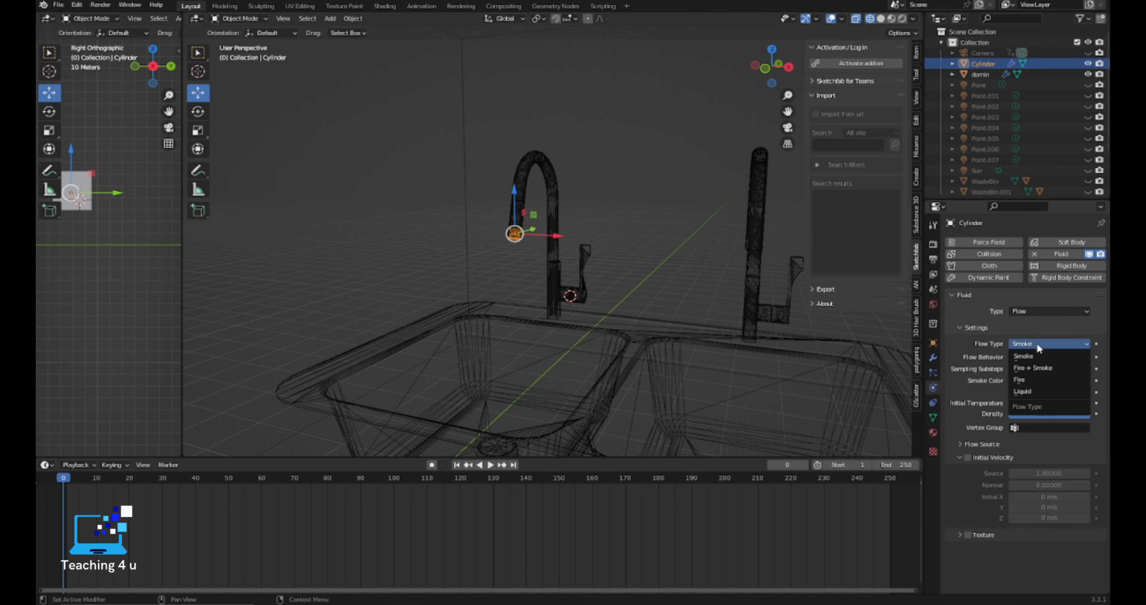
pyautogui.click(1035, 390)
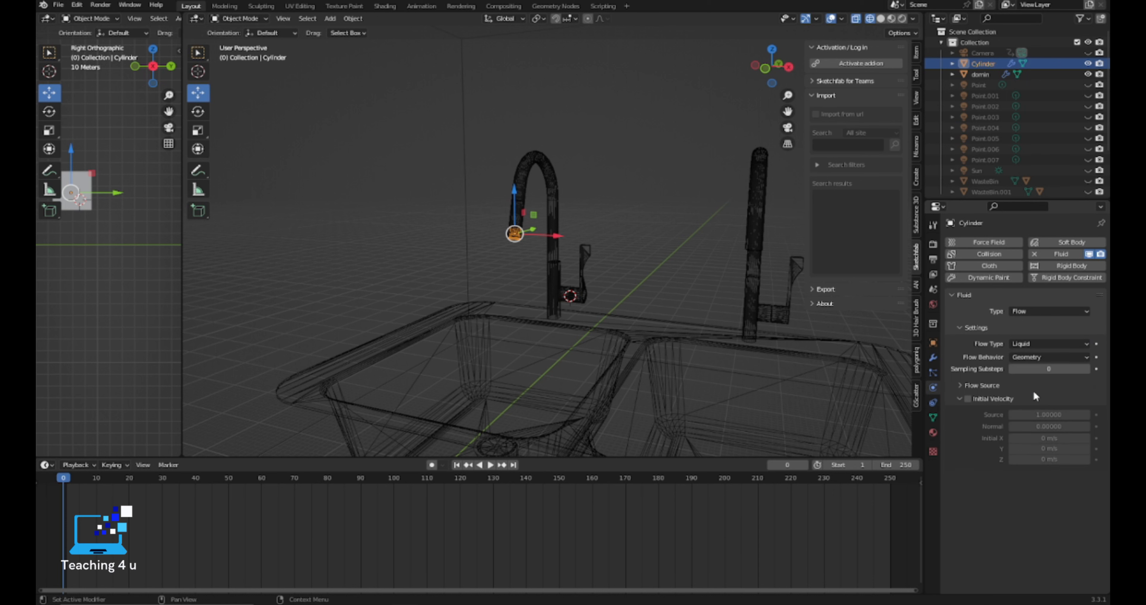
pyautogui.click(1045, 358)
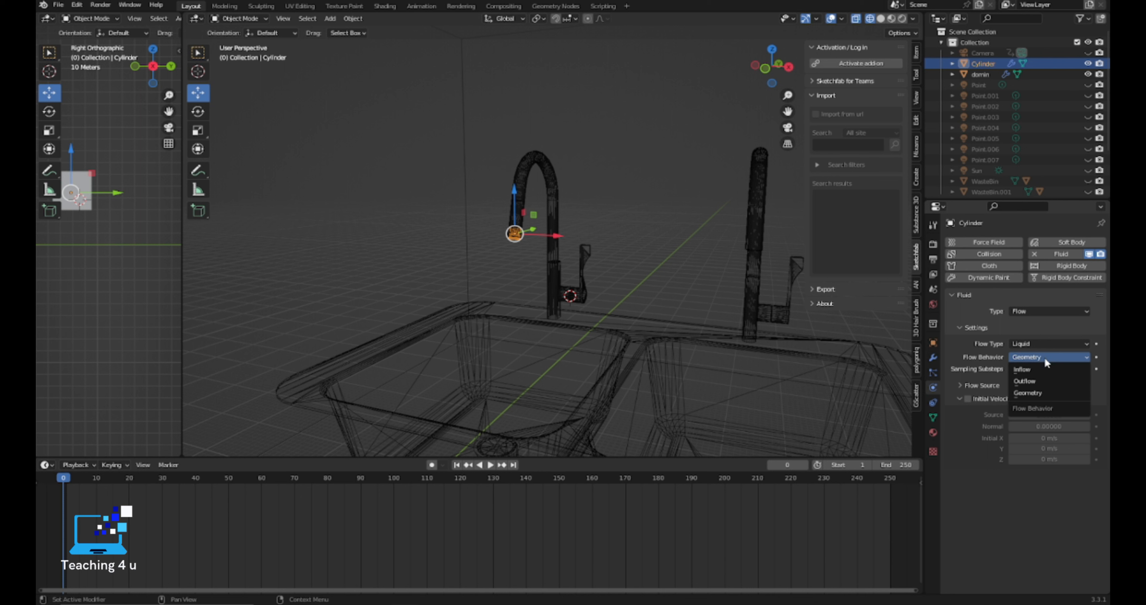
pyautogui.click(1039, 371)
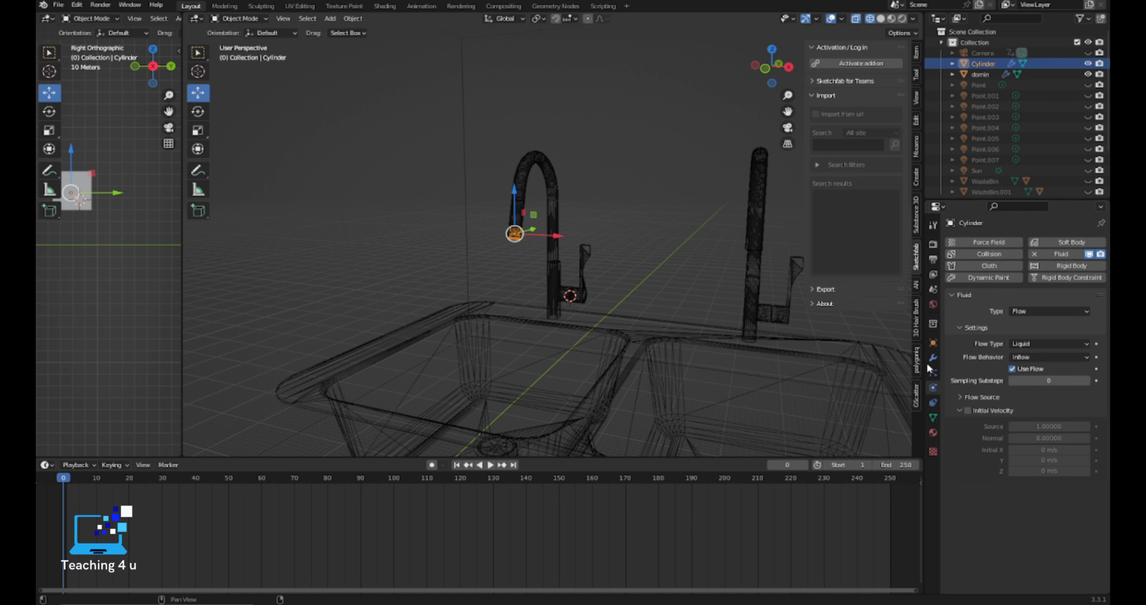
# Add Fluid physics to the sink and faucet mesh and set its type to Effector.
pyautogui.moveTo(517, 392); pyautogui.dragTo(714, 349, button='middle')
pyautogui.scroll(-4, 715, 349)
pyautogui.scroll(3, 712, 355)
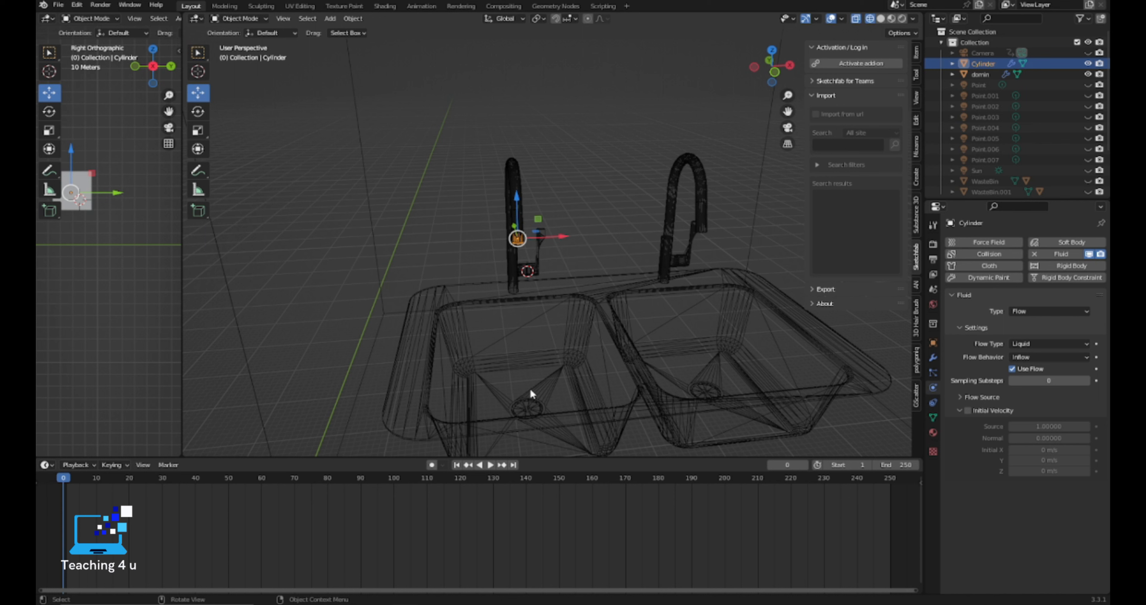
pyautogui.click(529, 318)
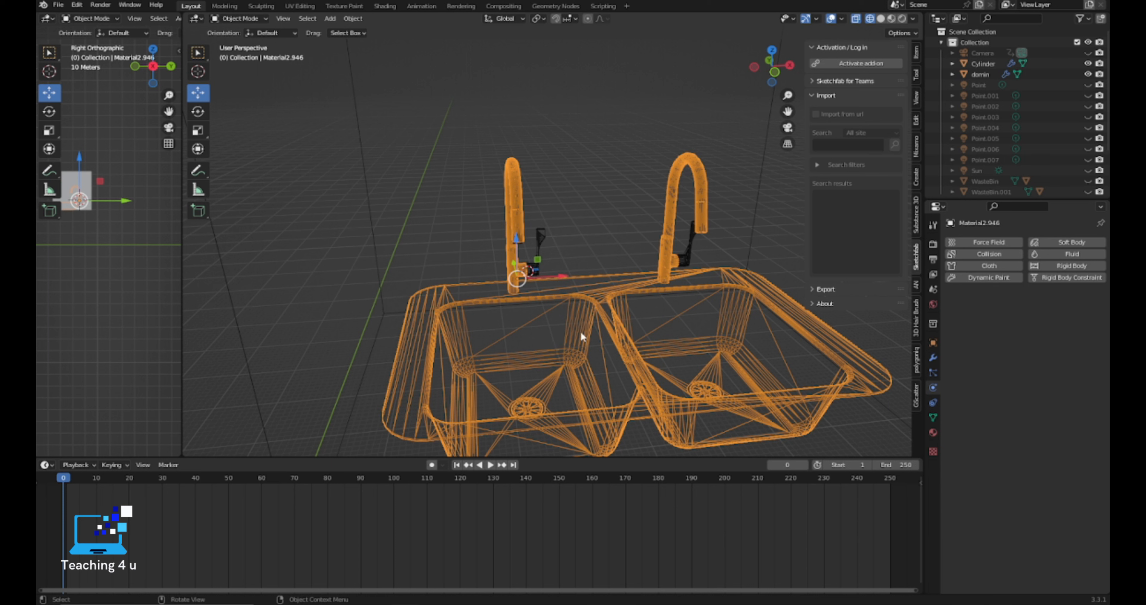
pyautogui.click(1057, 253)
pyautogui.click(1042, 311)
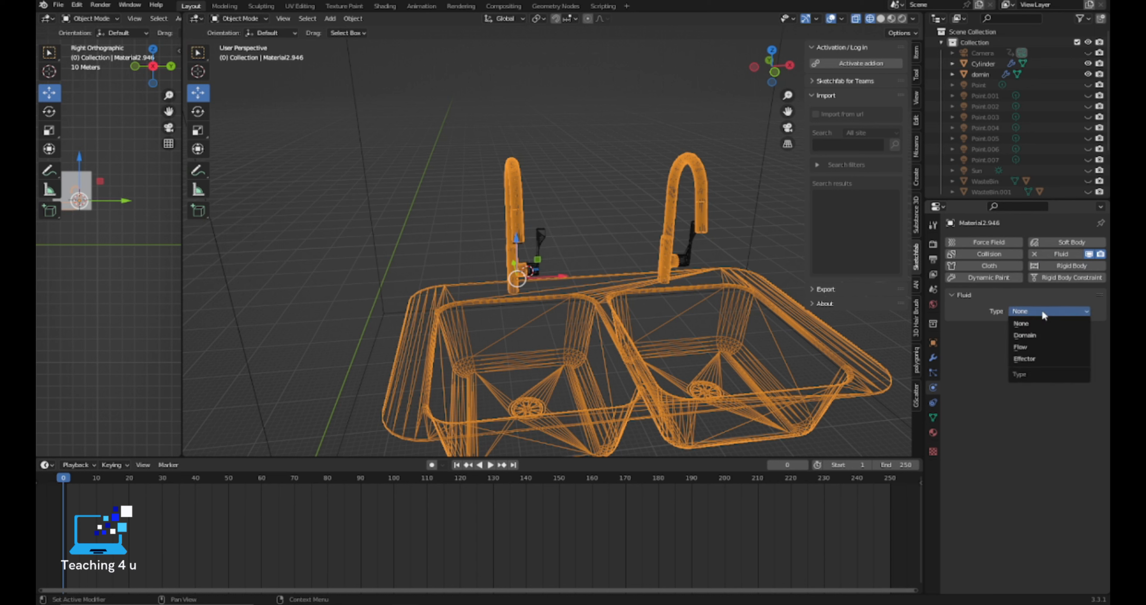
pyautogui.click(1034, 357)
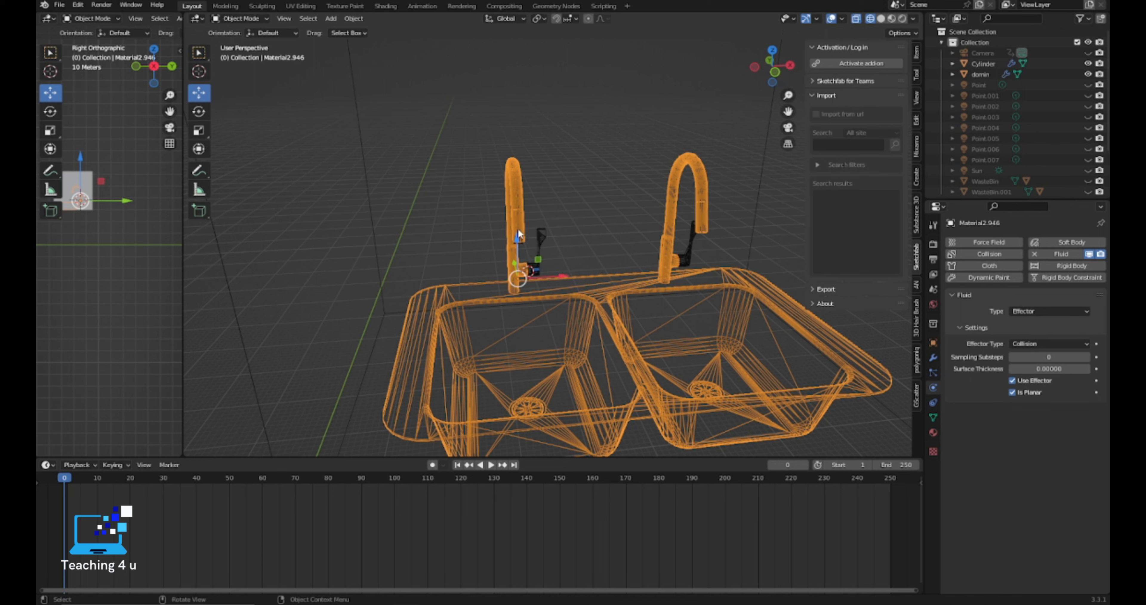
# Select the fluid domain box and set the scene's end frame to 100.
pyautogui.moveTo(520, 366)
pyautogui.mouseDown(button='middle')
pyautogui.moveTo(538, 358)
pyautogui.moveTo(517, 372)
pyautogui.mouseUp(button='middle')
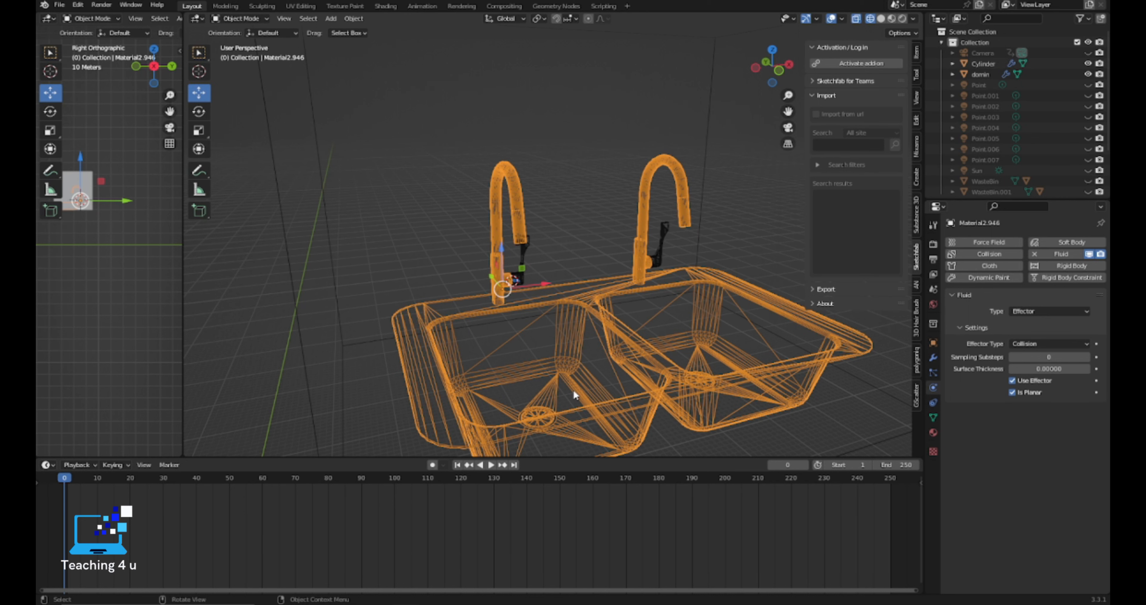
pyautogui.scroll(-3, 570, 327)
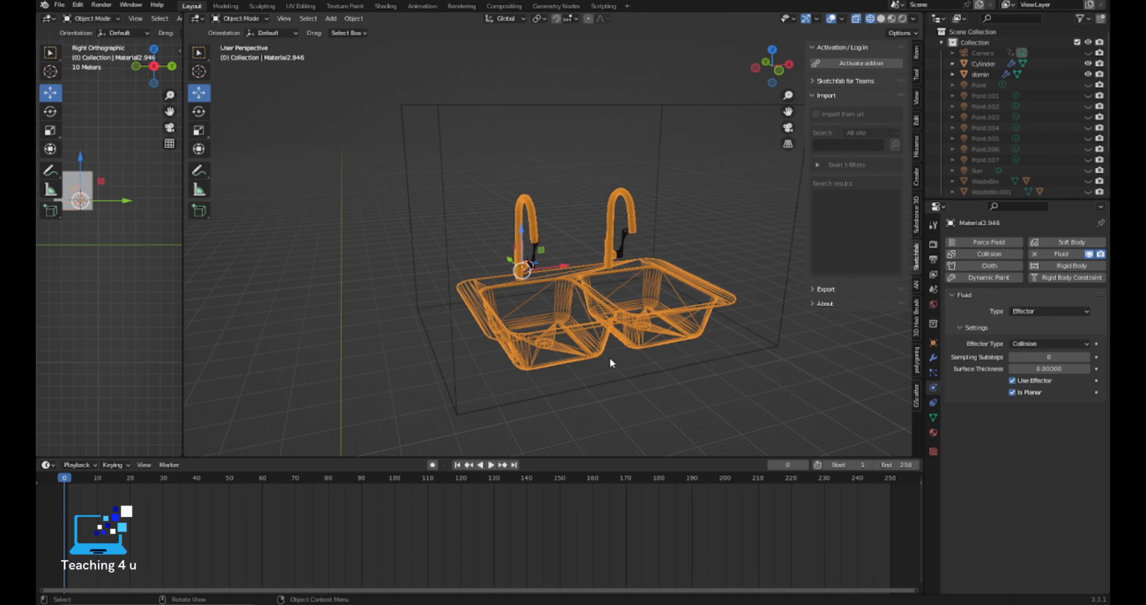
pyautogui.click(452, 106)
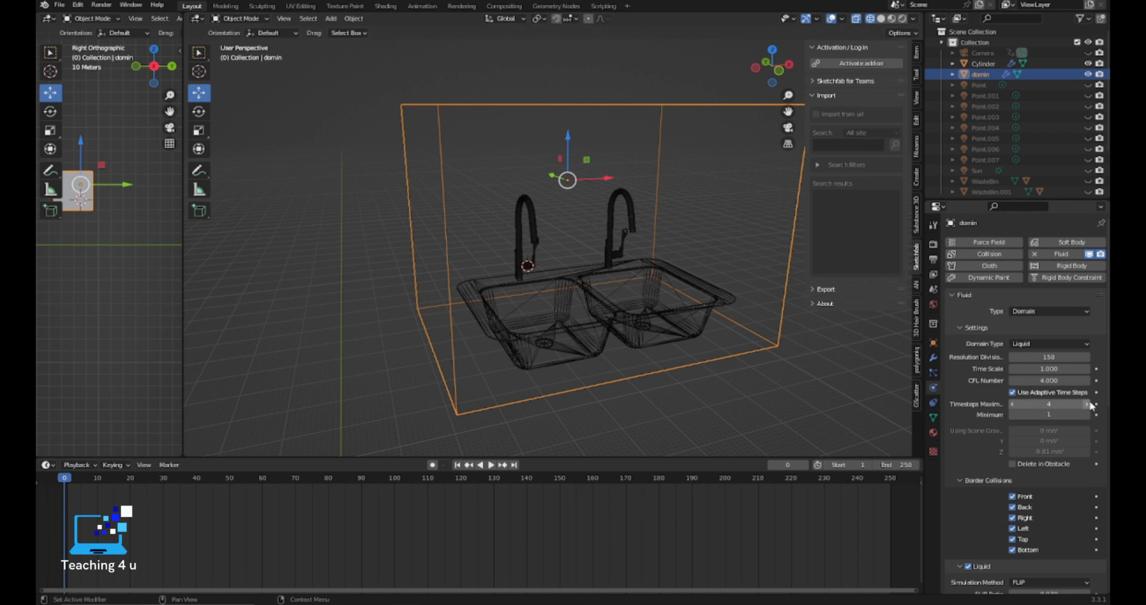
pyautogui.scroll(-15, 1059, 516)
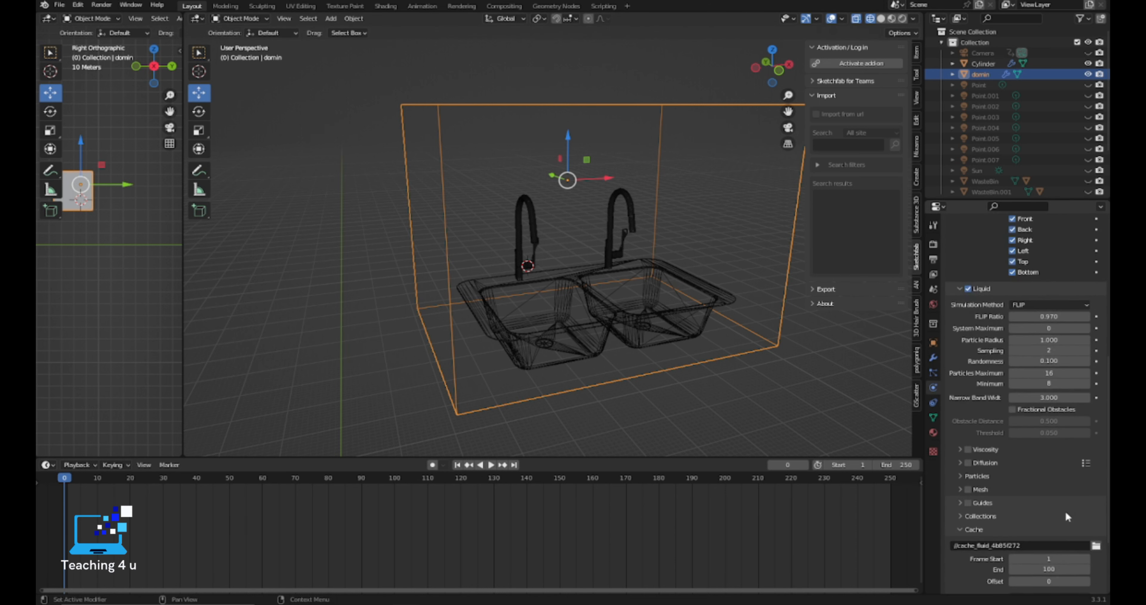
pyautogui.doubleClick(895, 464)
pyautogui.write('100')
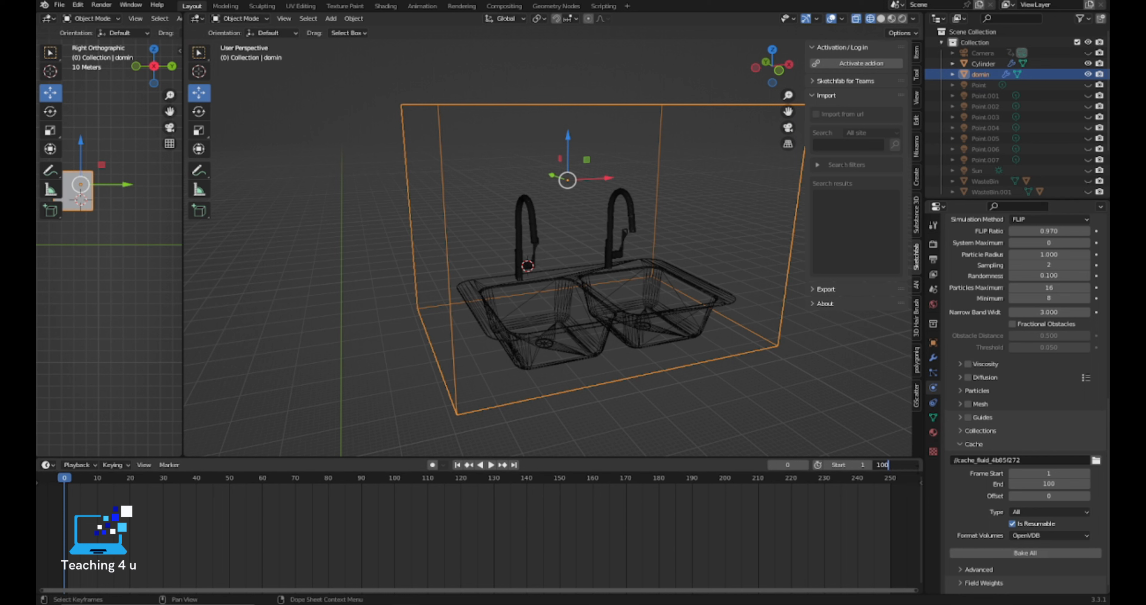
pyautogui.press('Return')
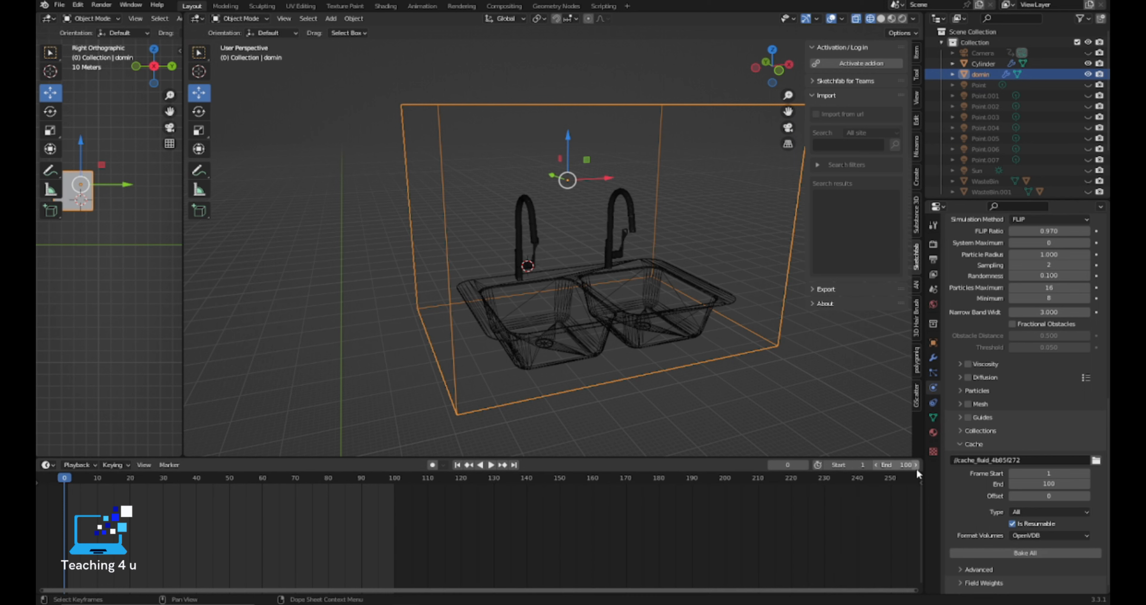
# Bake all of the domain's fluid data and play the animation to examine the water falling from the spout.
pyautogui.click(1017, 553)
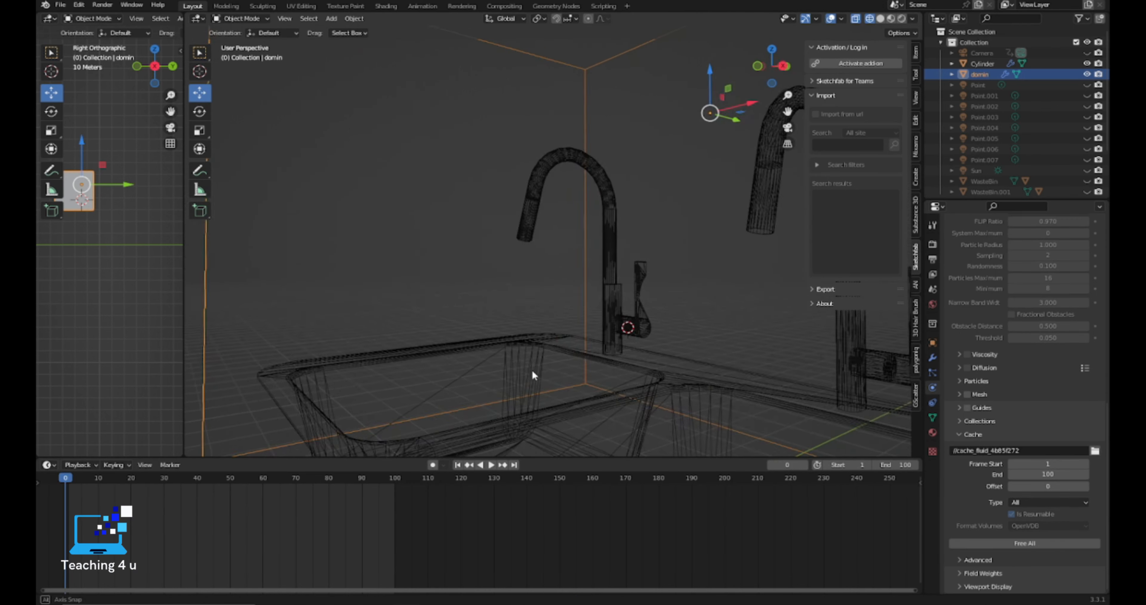
pyautogui.scroll(3, 550, 371)
pyautogui.moveTo(548, 381); pyautogui.dragTo(581, 393, button='middle')
pyautogui.press('space')
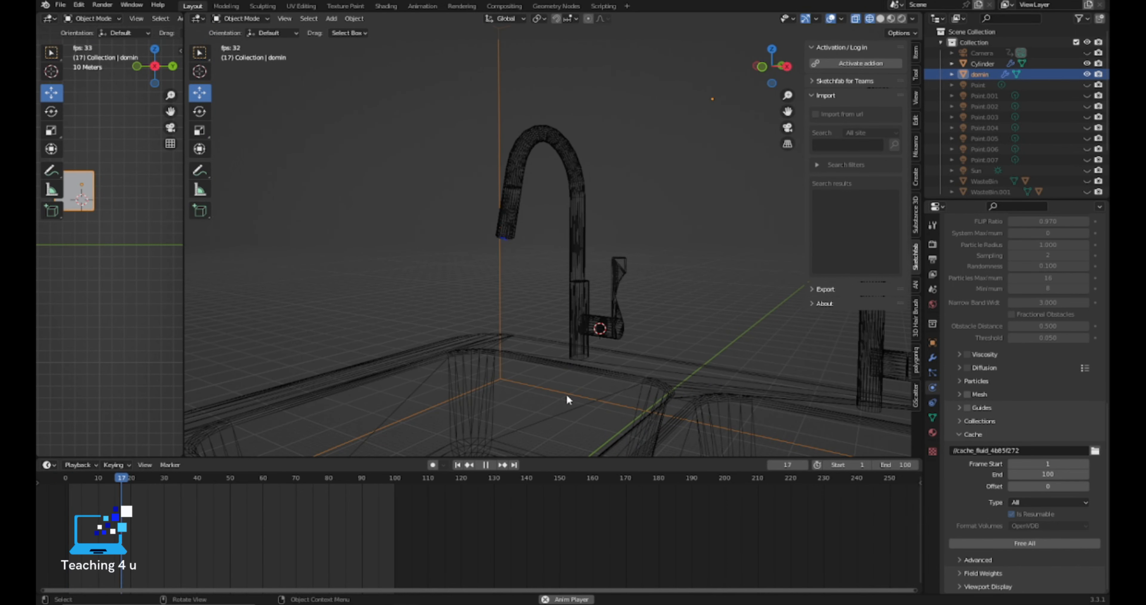
pyautogui.moveTo(557, 407); pyautogui.dragTo(534, 420, button='middle')
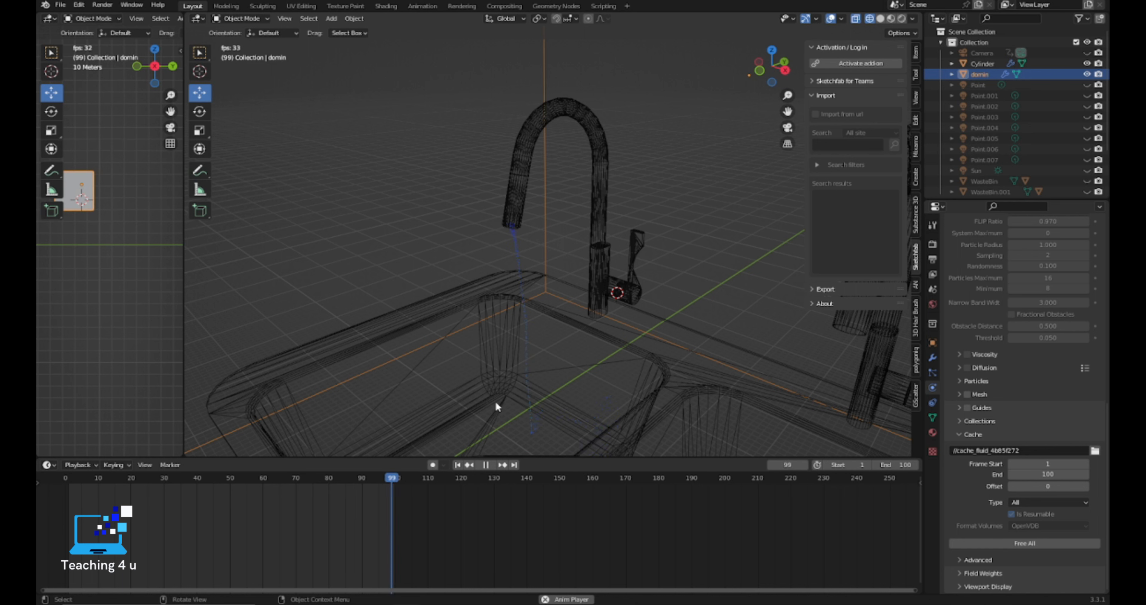
pyautogui.press('space')
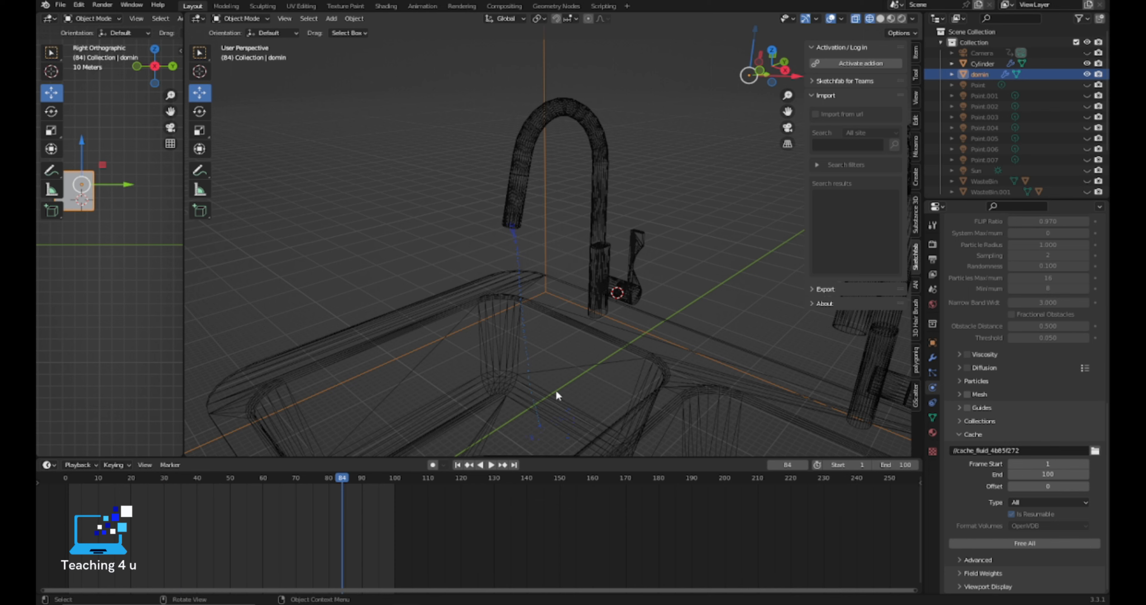
# Free all of the domain's baked fluid data and return the timeline to frame 1.
pyautogui.moveTo(553, 378); pyautogui.dragTo(585, 366, button='middle')
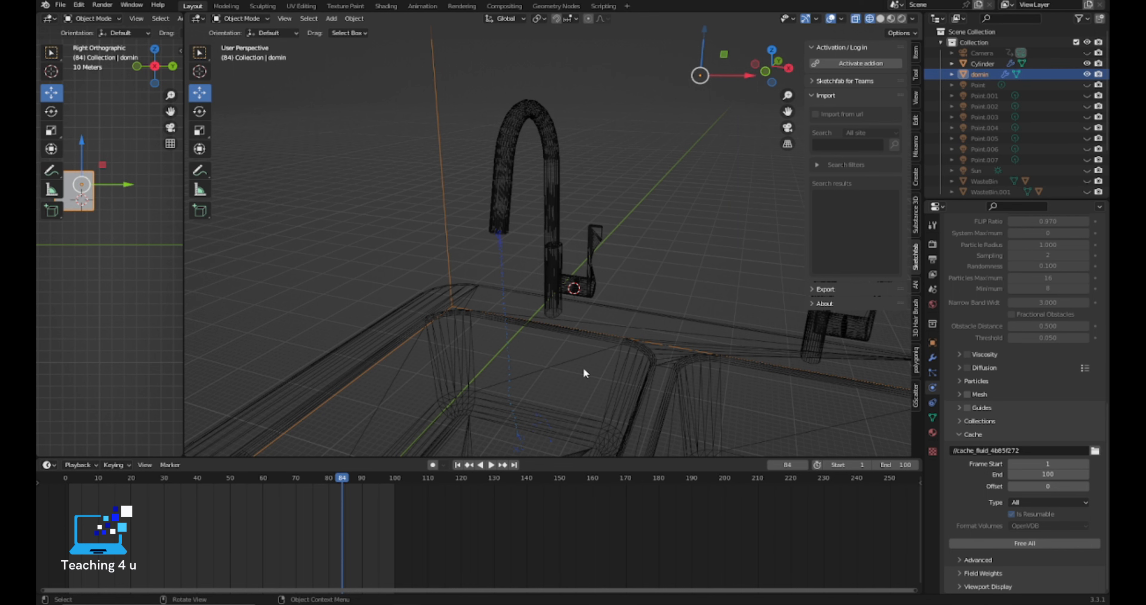
pyautogui.scroll(-6, 431, 200)
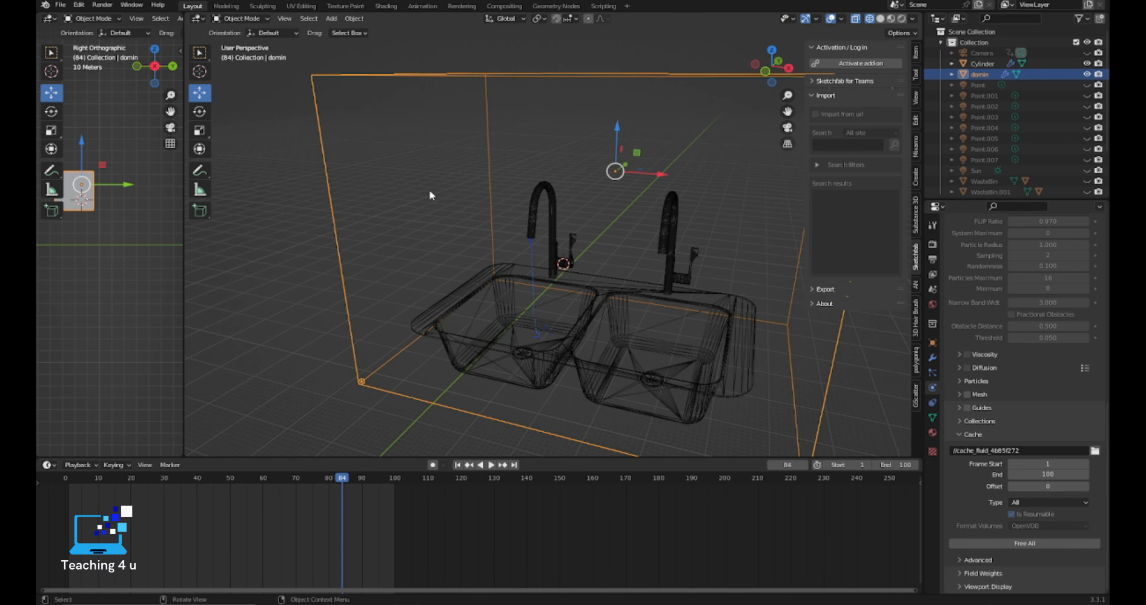
pyautogui.click(1023, 543)
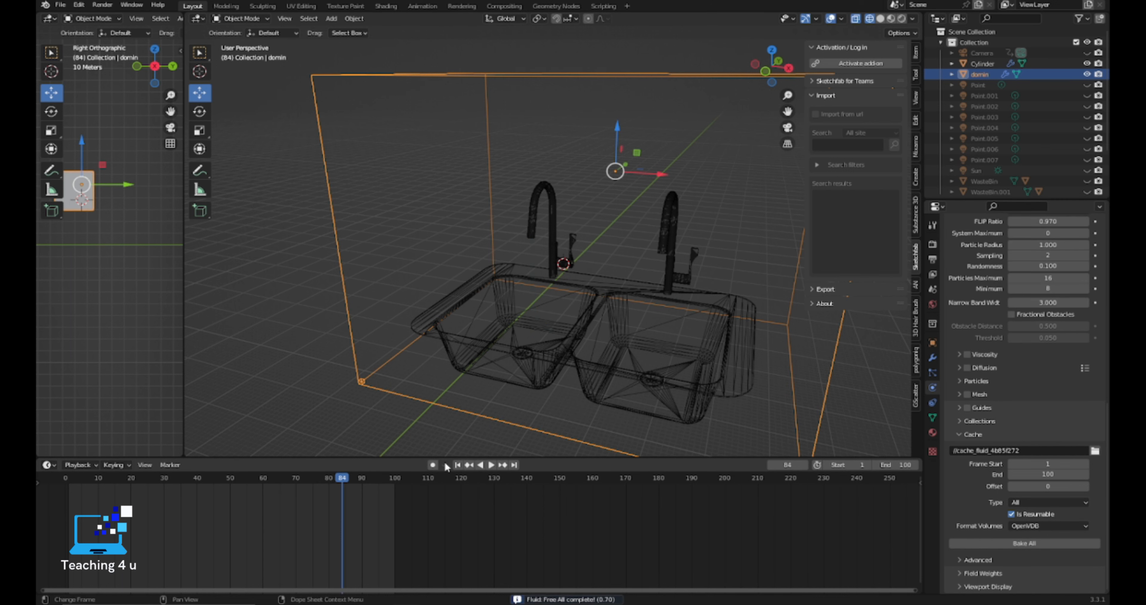
pyautogui.click(457, 464)
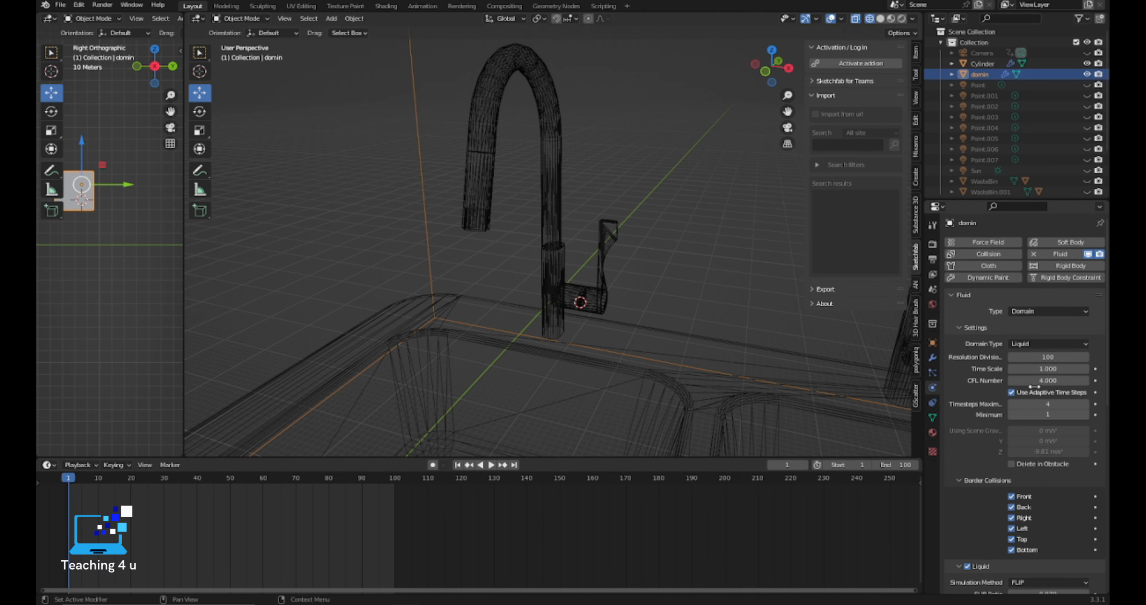
# Set the fluid domain's resolution divisions to 200 and enable its Mesh option.
pyautogui.click(1071, 357)
pyautogui.write('200')
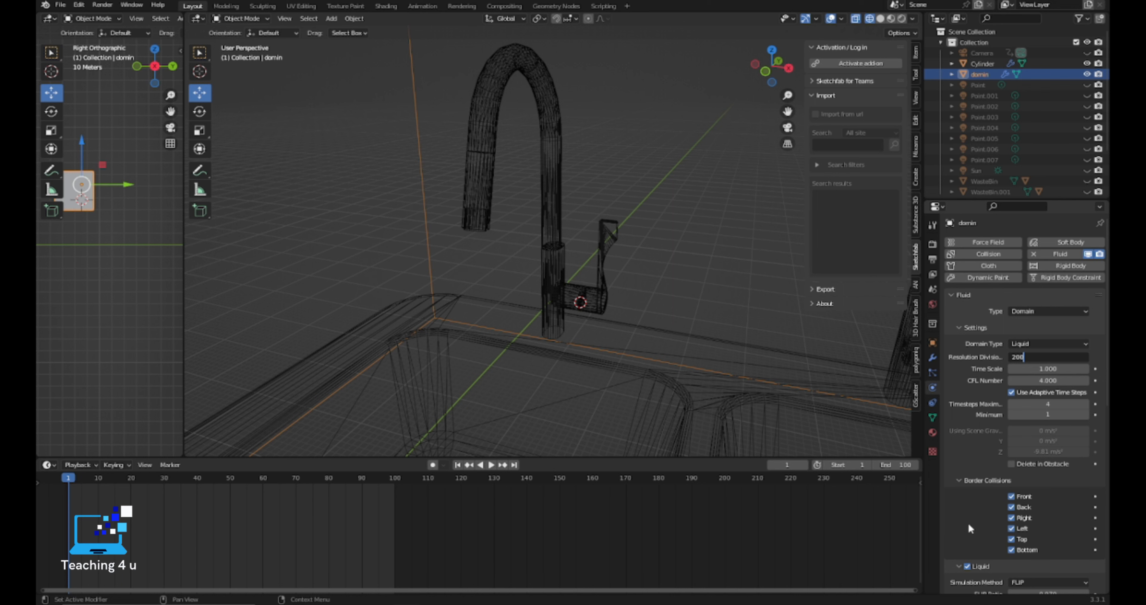
pyautogui.scroll(-12, 968, 521)
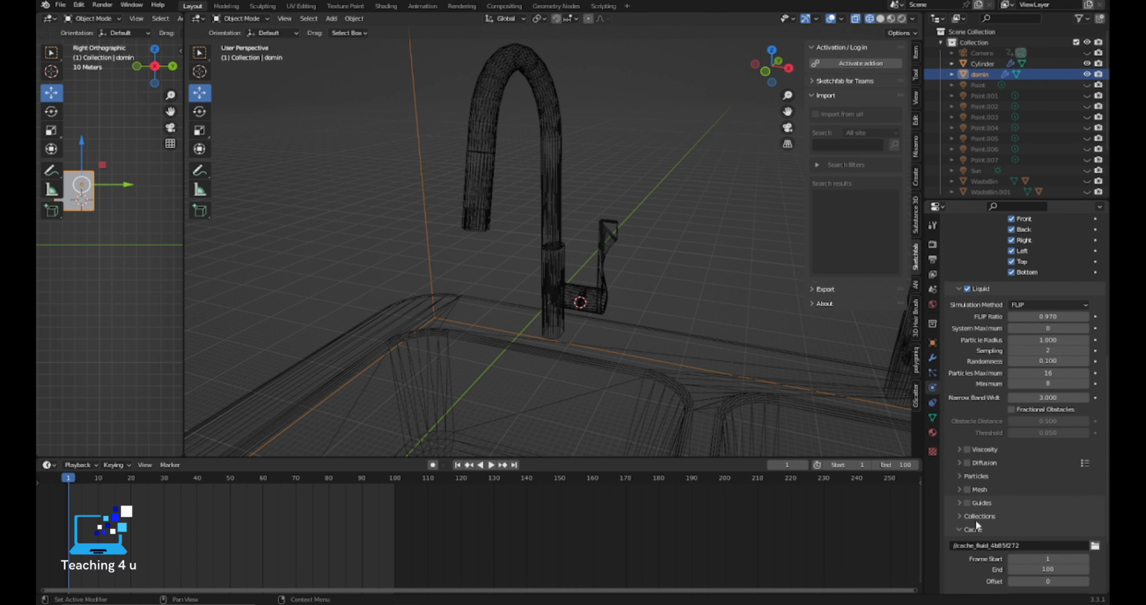
pyautogui.click(968, 489)
# Set the domain's cache end frame and the scene's end frame to 200, and bake all the fluid data.
pyautogui.scroll(-5, 1056, 505)
pyautogui.doubleClick(1048, 462)
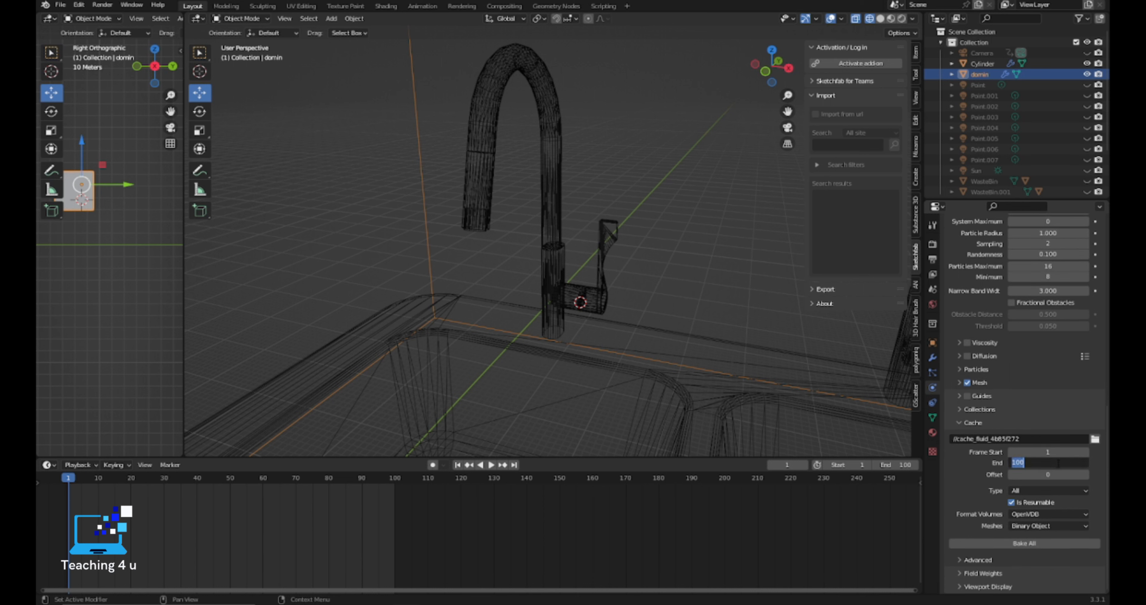
pyautogui.write('20')
pyautogui.press('Return')
pyautogui.doubleClick(901, 464)
pyautogui.write('200')
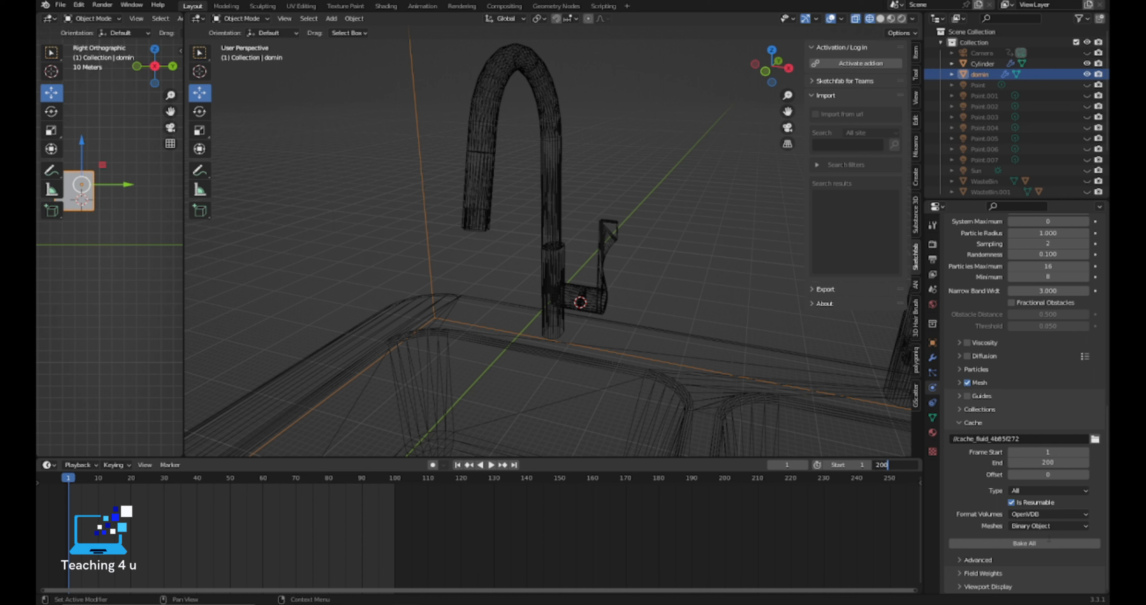
pyautogui.press('Return')
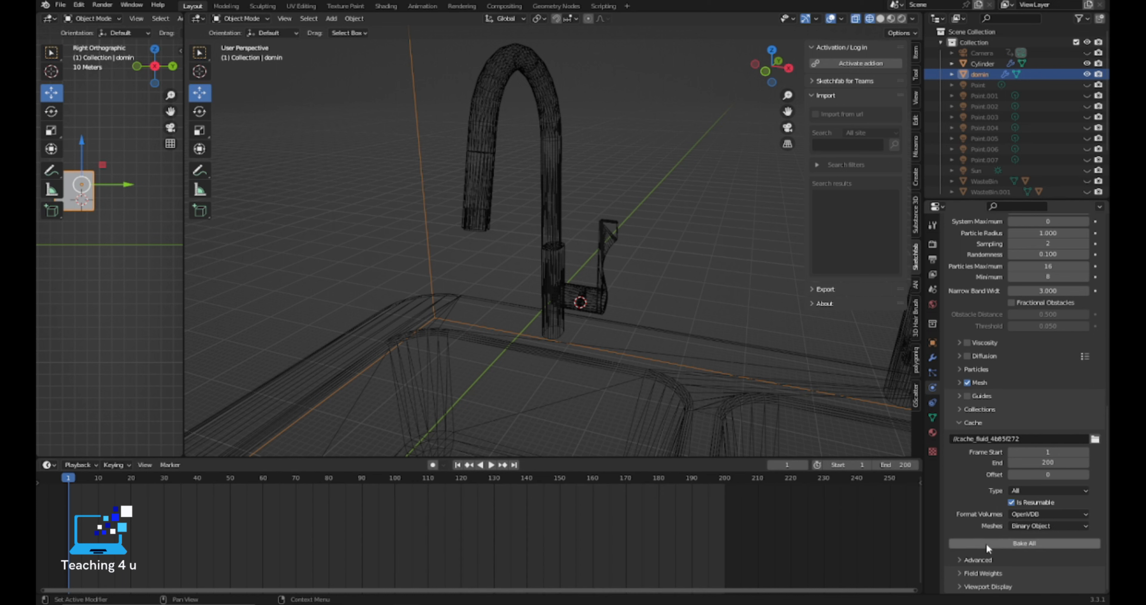
pyautogui.click(985, 542)
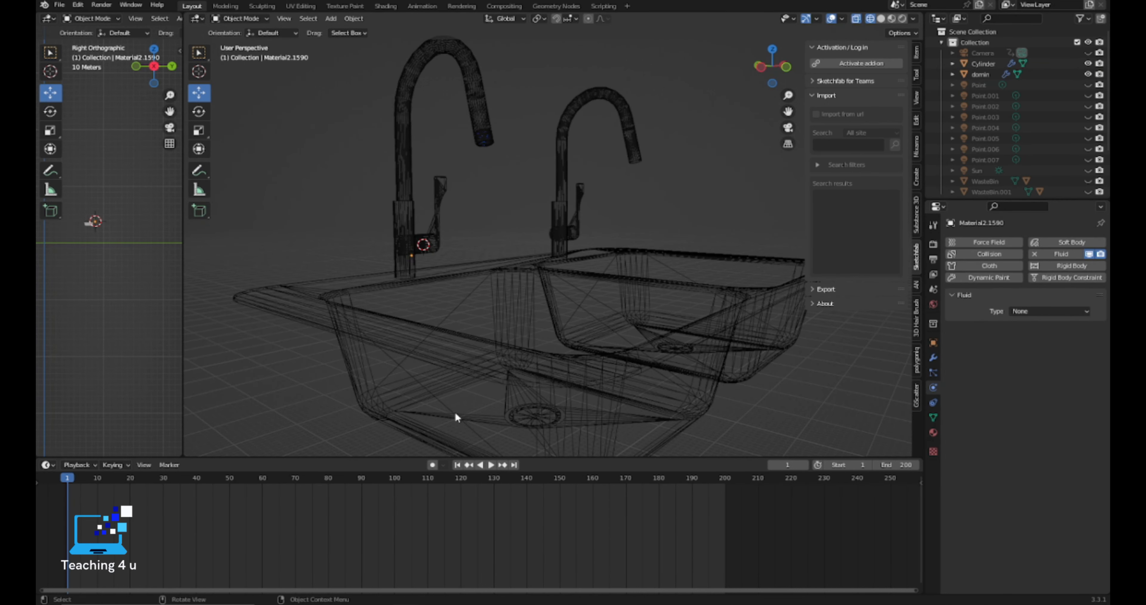
# Play the baked animation in wireframe to examine the water falling into the basin, and return the timeline to frame 0.
pyautogui.scroll(-5, 438, 280)
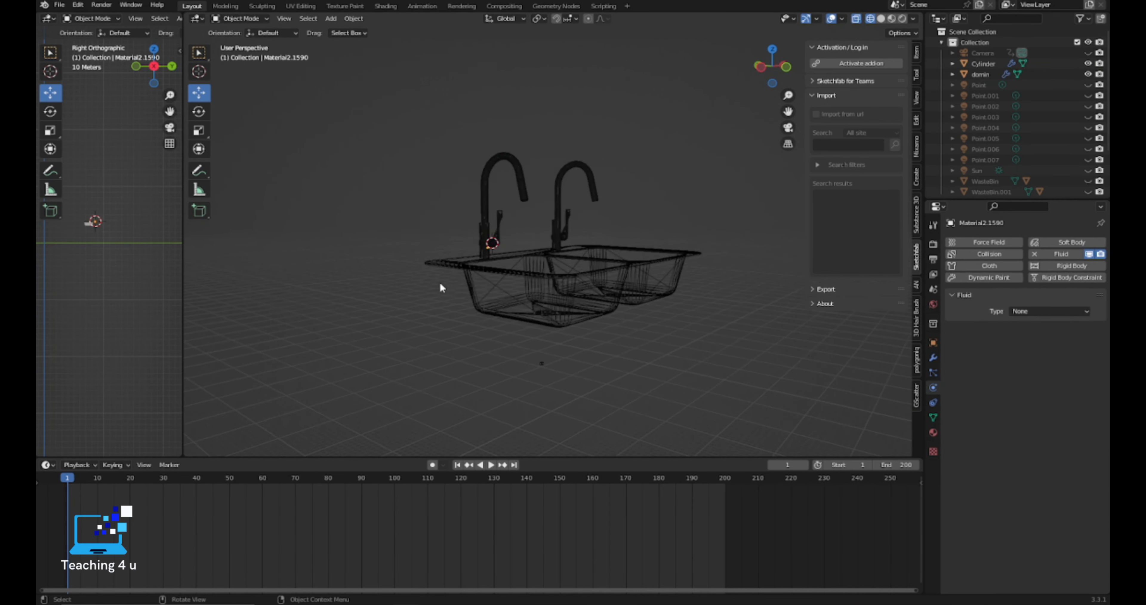
pyautogui.moveTo(436, 288); pyautogui.dragTo(570, 299, button='middle')
pyautogui.scroll(4, 572, 312)
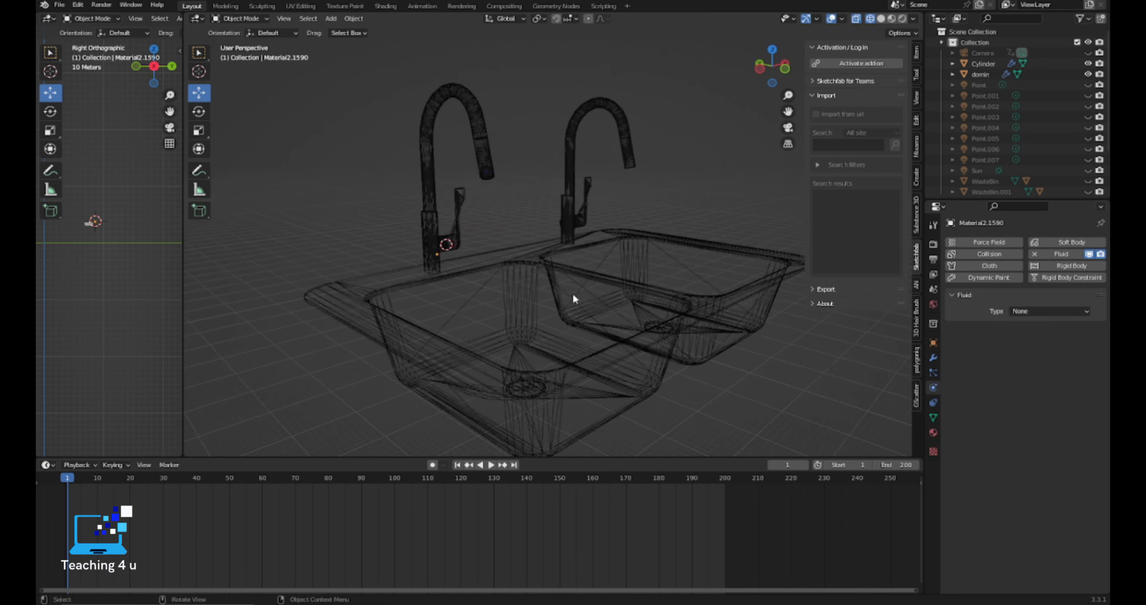
pyautogui.moveTo(591, 335); pyautogui.dragTo(556, 335, button='middle')
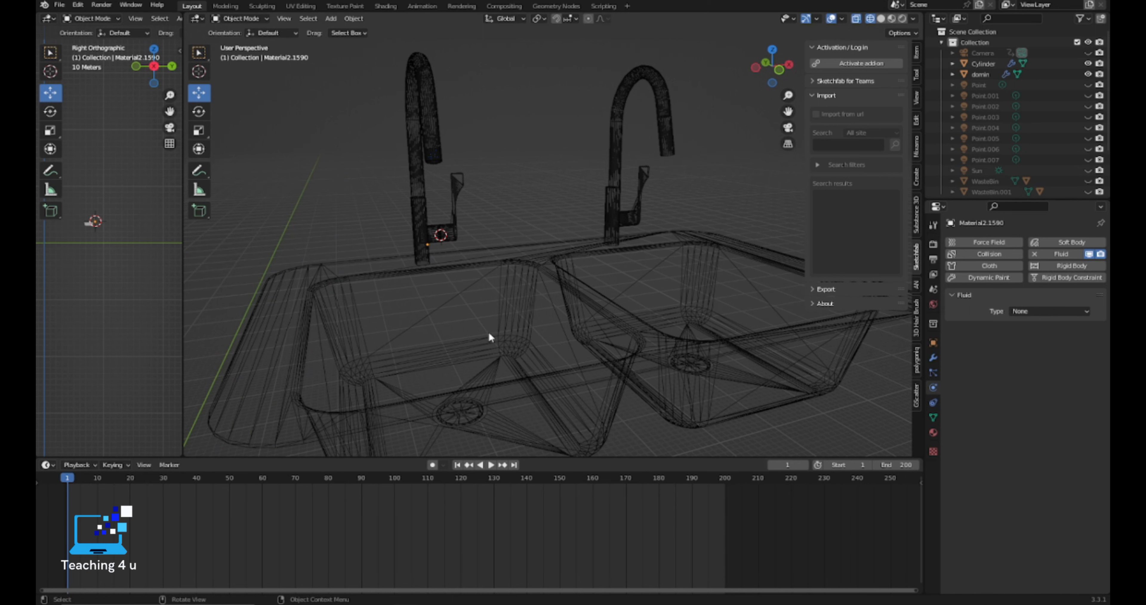
pyautogui.press('space')
pyautogui.moveTo(528, 361)
pyautogui.mouseDown(button='middle')
pyautogui.moveTo(517, 378)
pyautogui.moveTo(495, 375)
pyautogui.moveTo(544, 357)
pyautogui.mouseUp(button='middle')
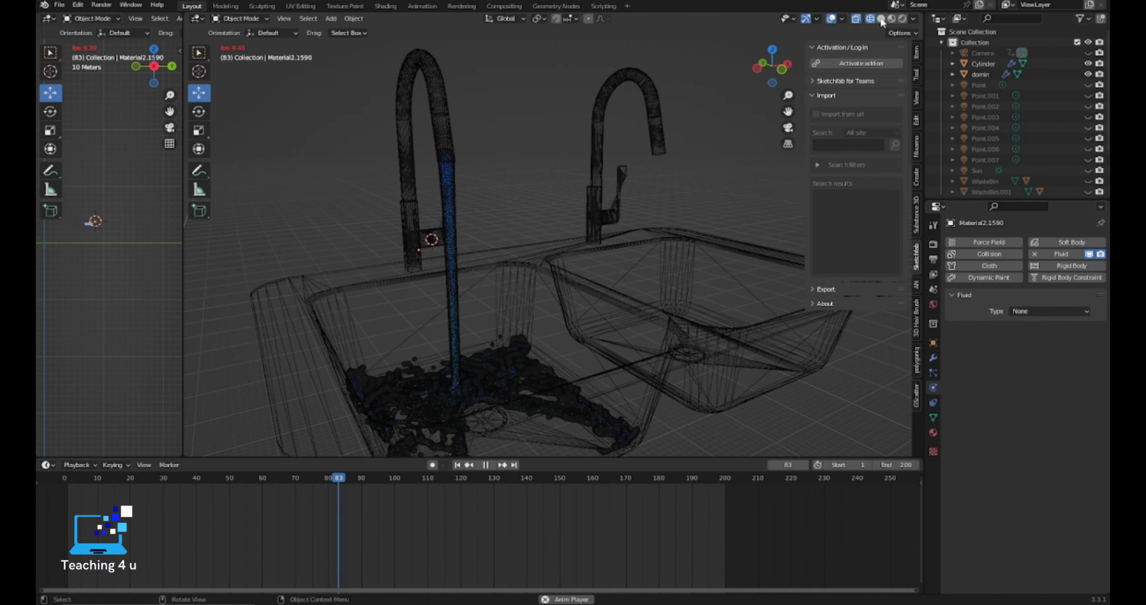
pyautogui.press('space')
pyautogui.moveTo(352, 478); pyautogui.dragTo(64, 480)
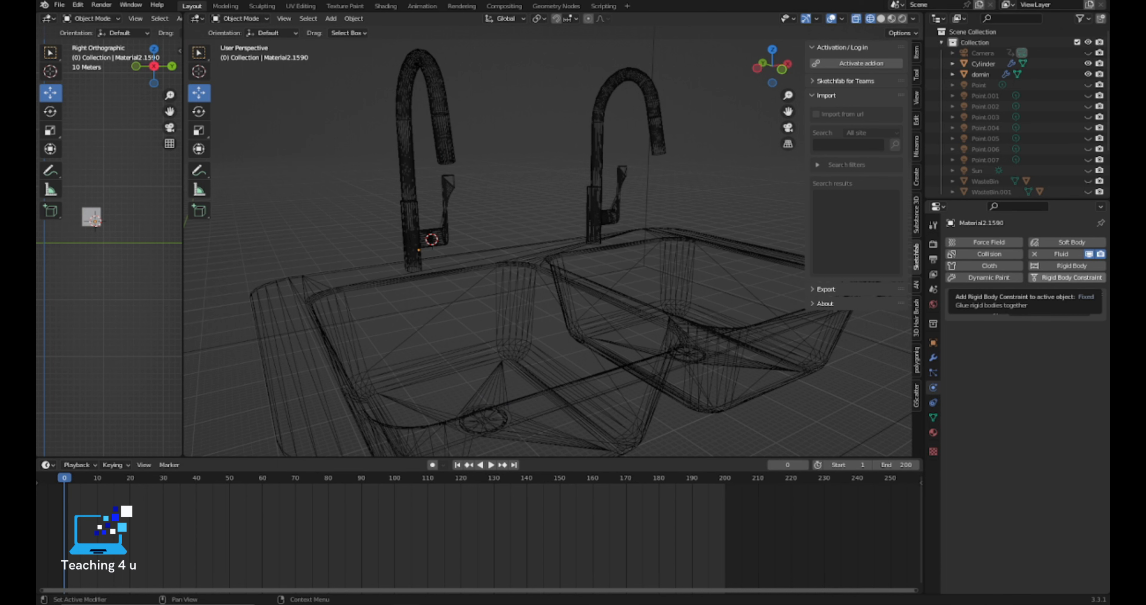
# Switch the viewport to solid shading and play the animation to examine the water mesh in the basin from several angles.
pyautogui.click(881, 18)
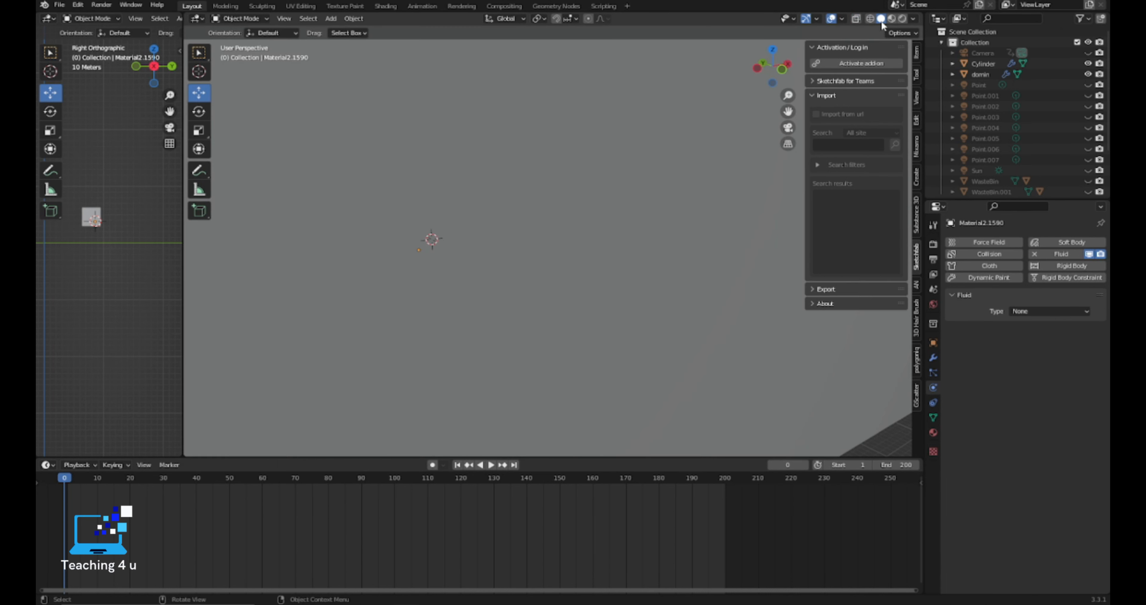
pyautogui.press('space')
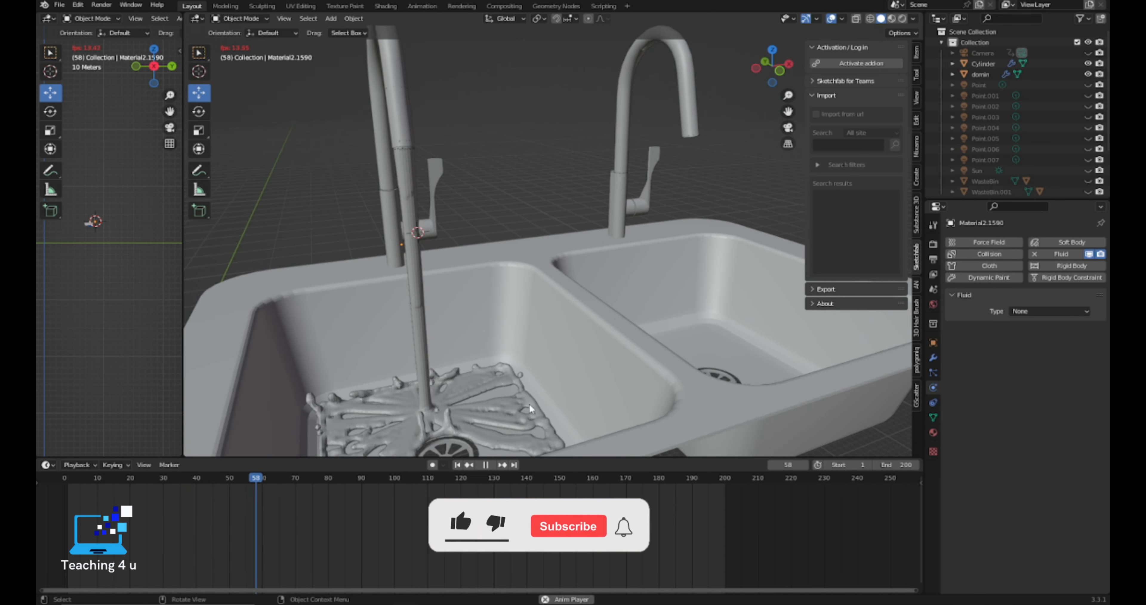
pyautogui.moveTo(490, 404); pyautogui.dragTo(485, 404, button='middle')
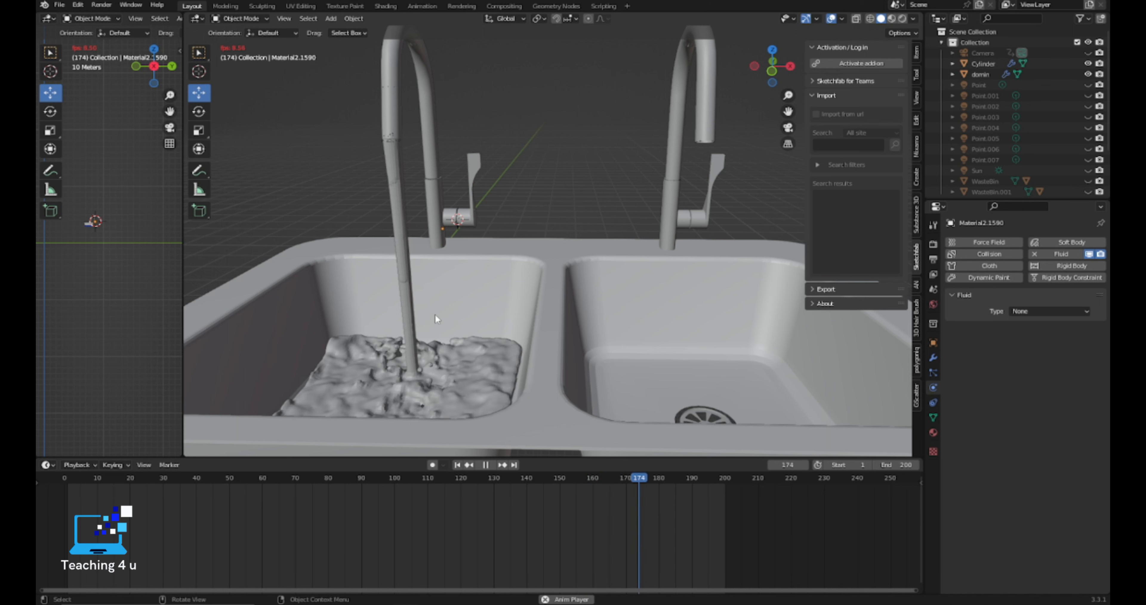
pyautogui.moveTo(460, 360); pyautogui.dragTo(496, 374, button='middle')
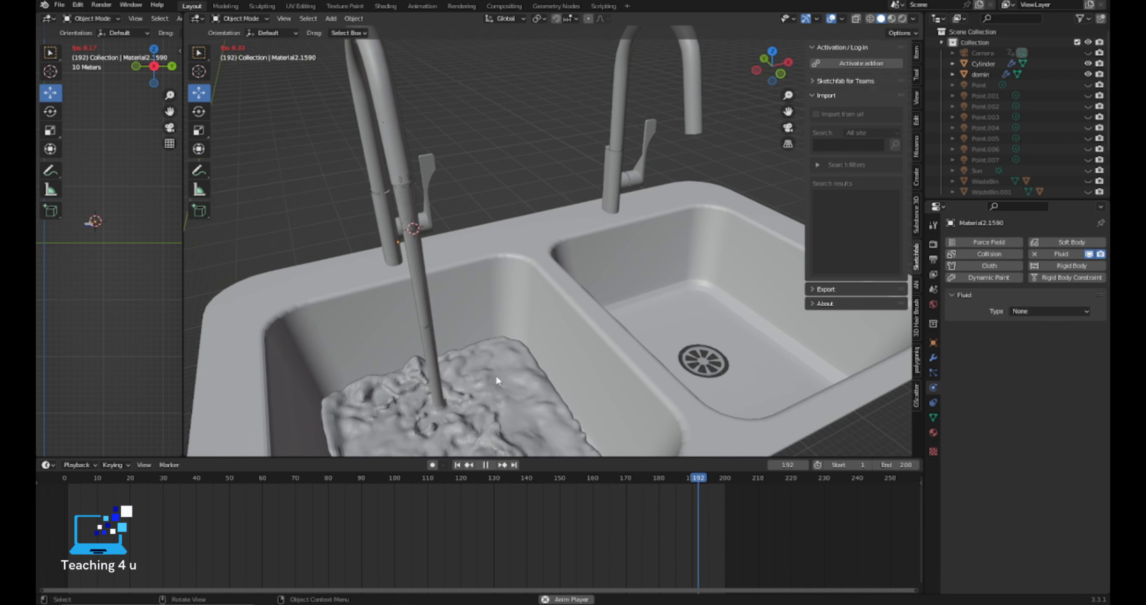
pyautogui.scroll(-5, 483, 366)
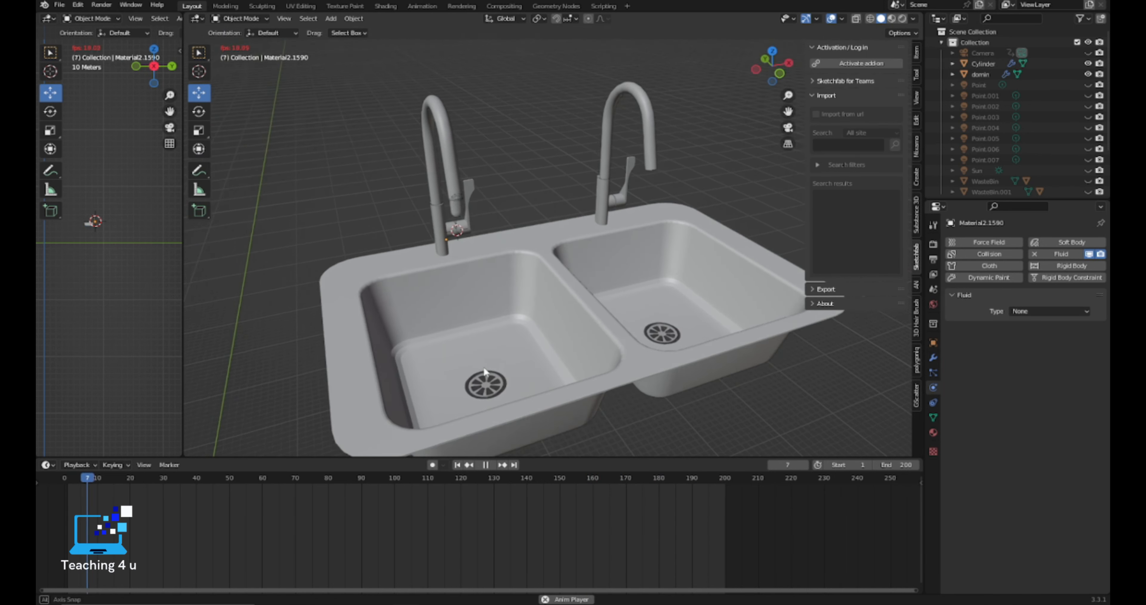
pyautogui.scroll(3, 494, 375)
pyautogui.moveTo(499, 387); pyautogui.dragTo(458, 380, button='middle')
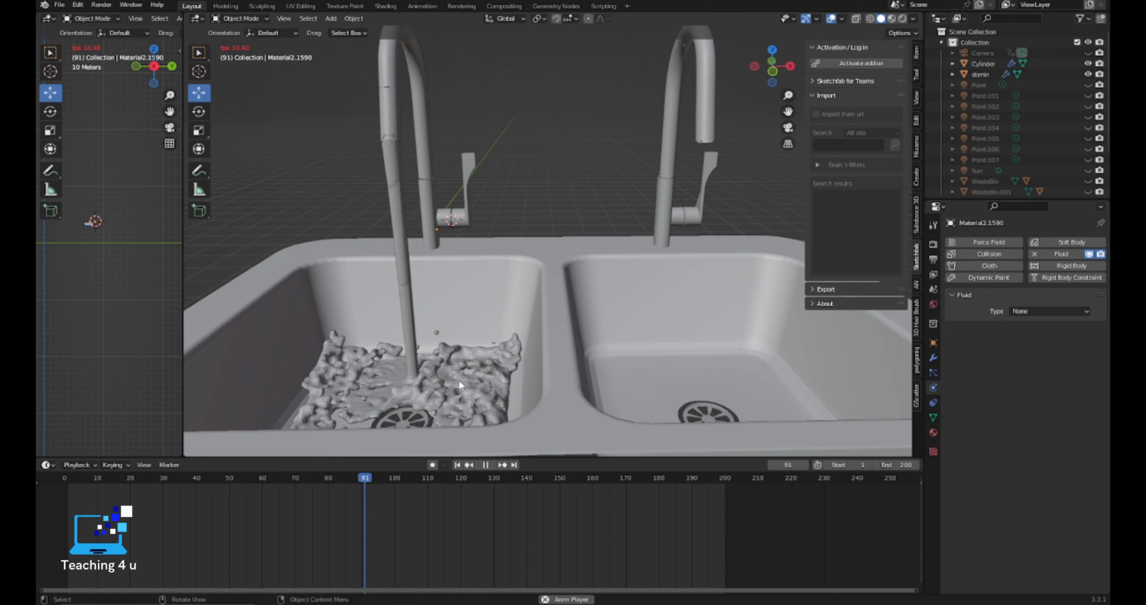
pyautogui.moveTo(470, 376); pyautogui.dragTo(483, 399, button='middle')
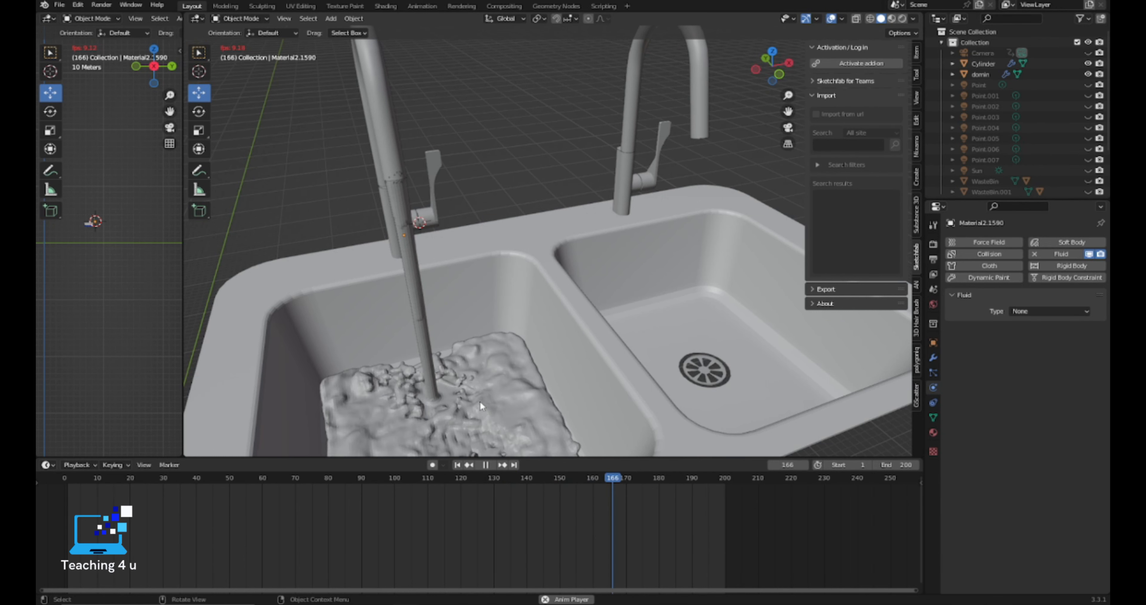
pyautogui.moveTo(449, 386); pyautogui.dragTo(539, 326, button='middle')
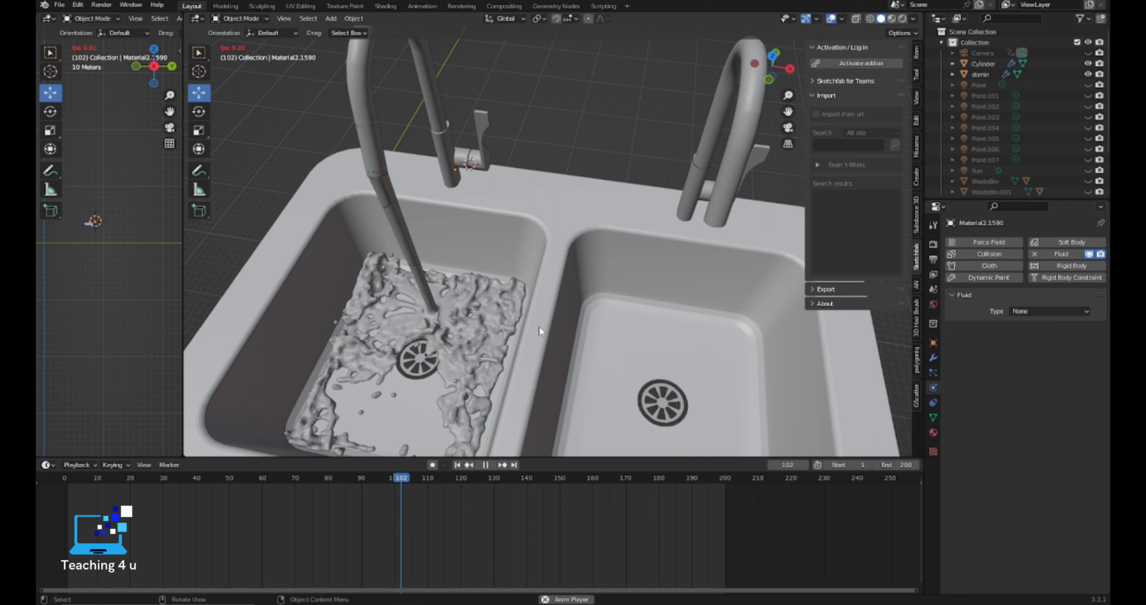
pyautogui.moveTo(518, 373); pyautogui.dragTo(508, 354, button='middle')
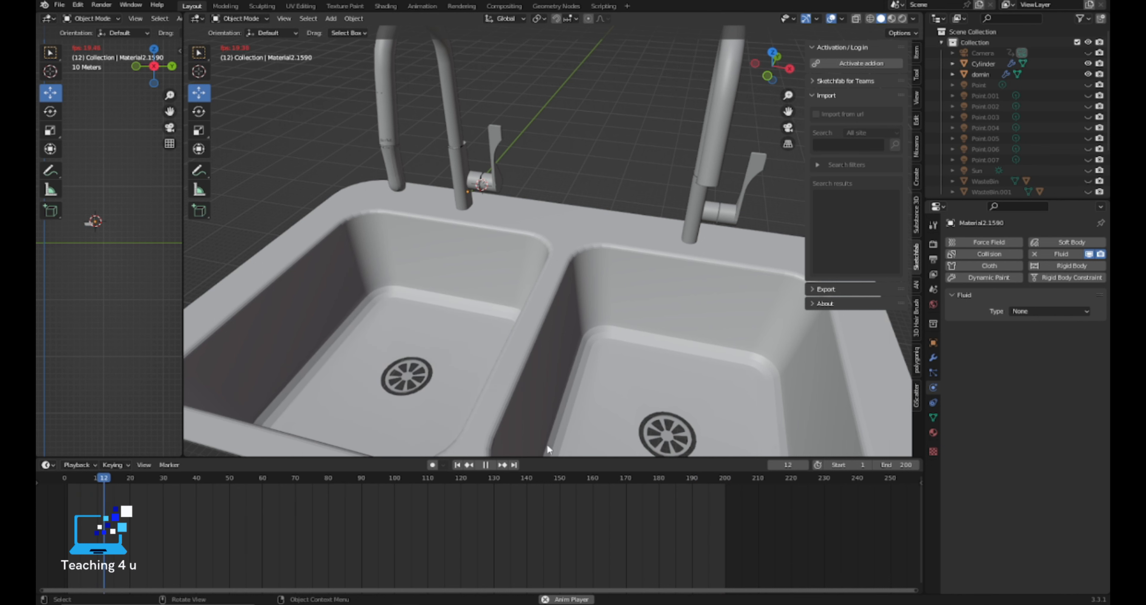
# Stop playback and insert a Location & Rotation keyframe for the handle of the running faucet at frame 0.
pyautogui.press('space')
pyautogui.moveTo(96, 427); pyautogui.dragTo(81, 436, button='middle')
pyautogui.moveTo(281, 413)
pyautogui.mouseDown(button='middle')
pyautogui.moveTo(307, 408)
pyautogui.moveTo(296, 411)
pyautogui.mouseUp(button='middle')
pyautogui.moveTo(116, 480); pyautogui.dragTo(37, 495)
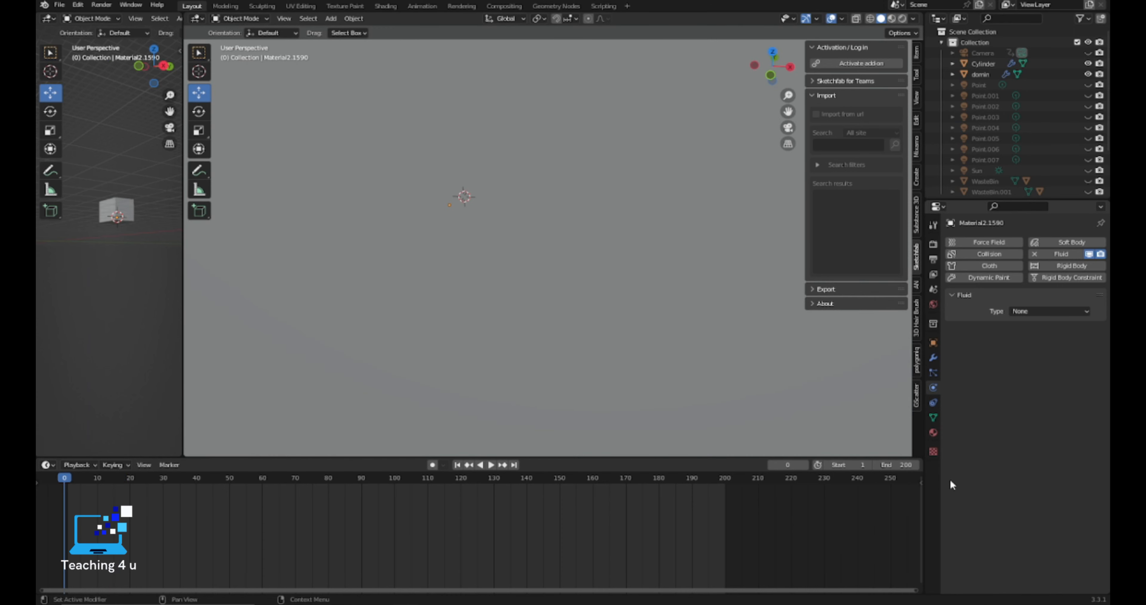
pyautogui.scroll(5, 658, 343)
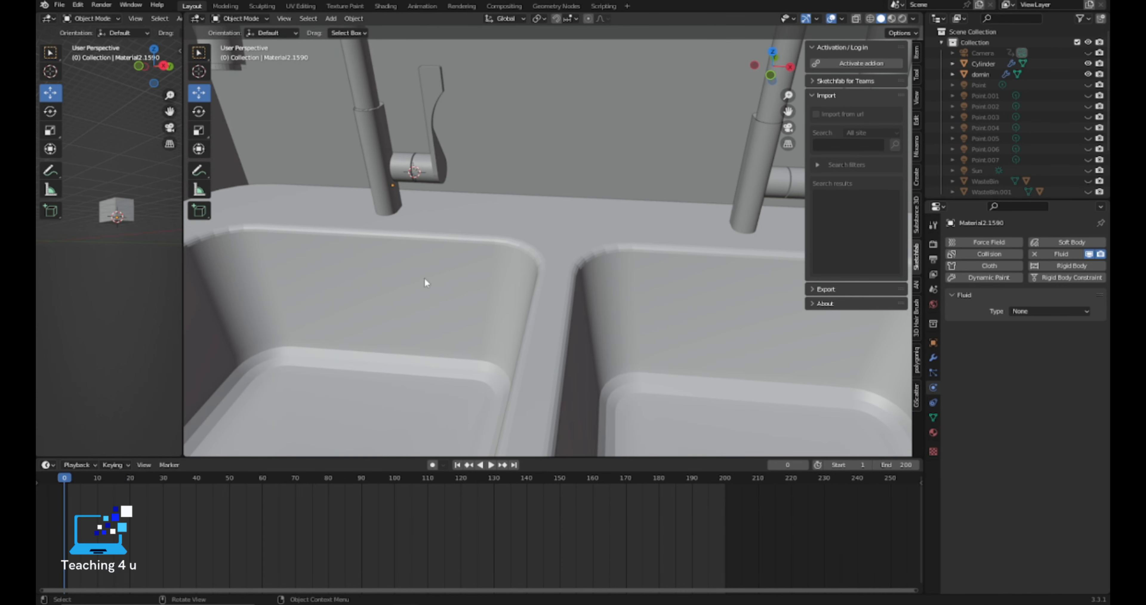
pyautogui.click(442, 173)
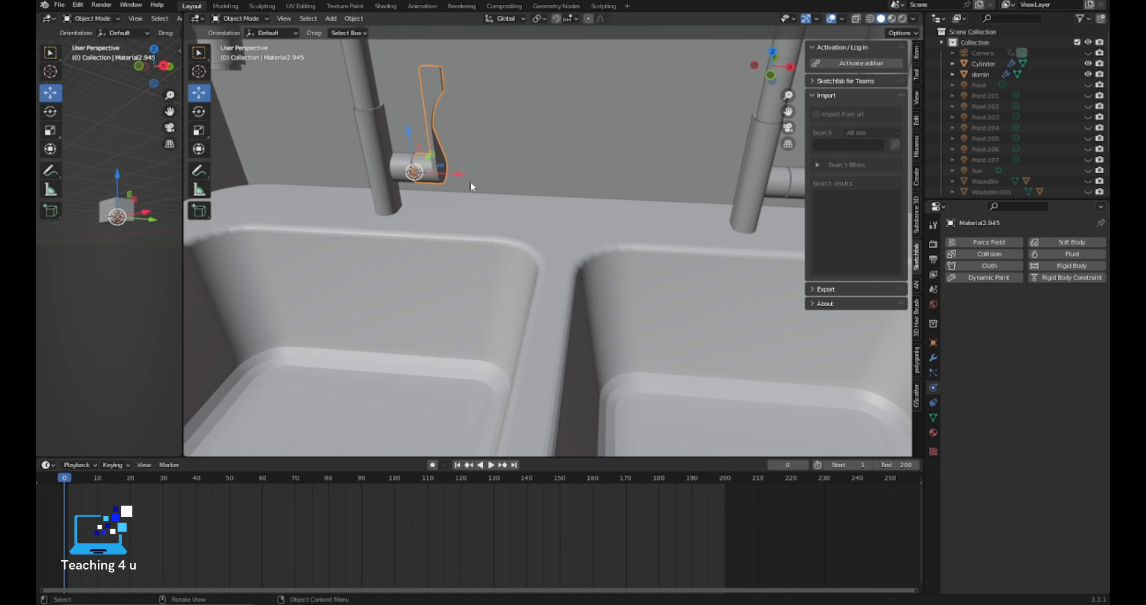
pyautogui.press('i')
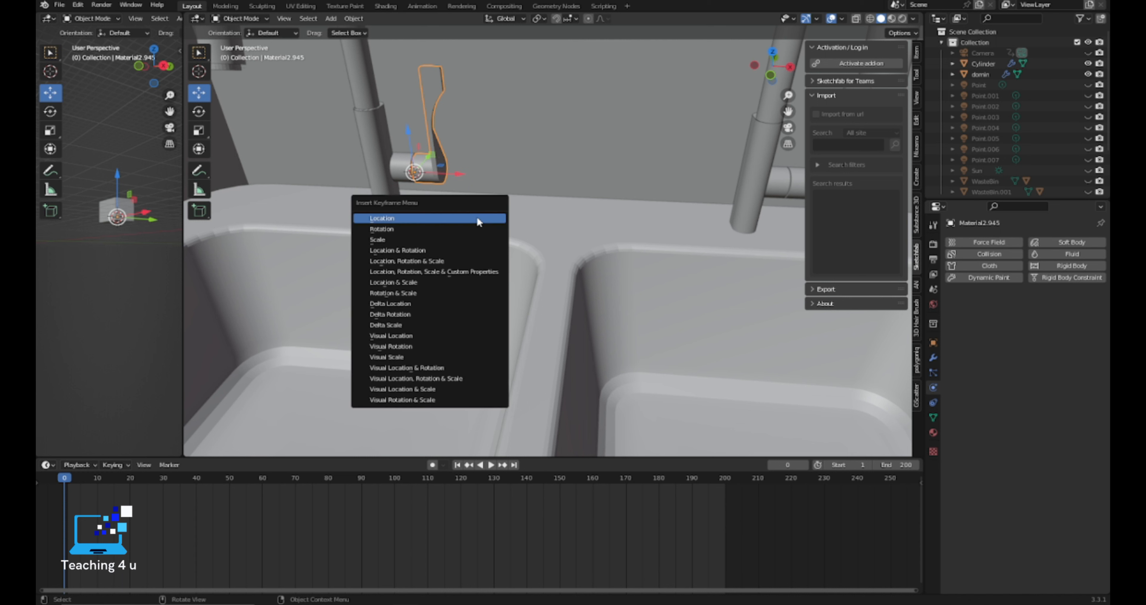
pyautogui.click(436, 252)
# At frame 10, rotate the faucet handle forward about its X axis and keyframe the turned position.
pyautogui.moveTo(66, 478); pyautogui.dragTo(98, 487)
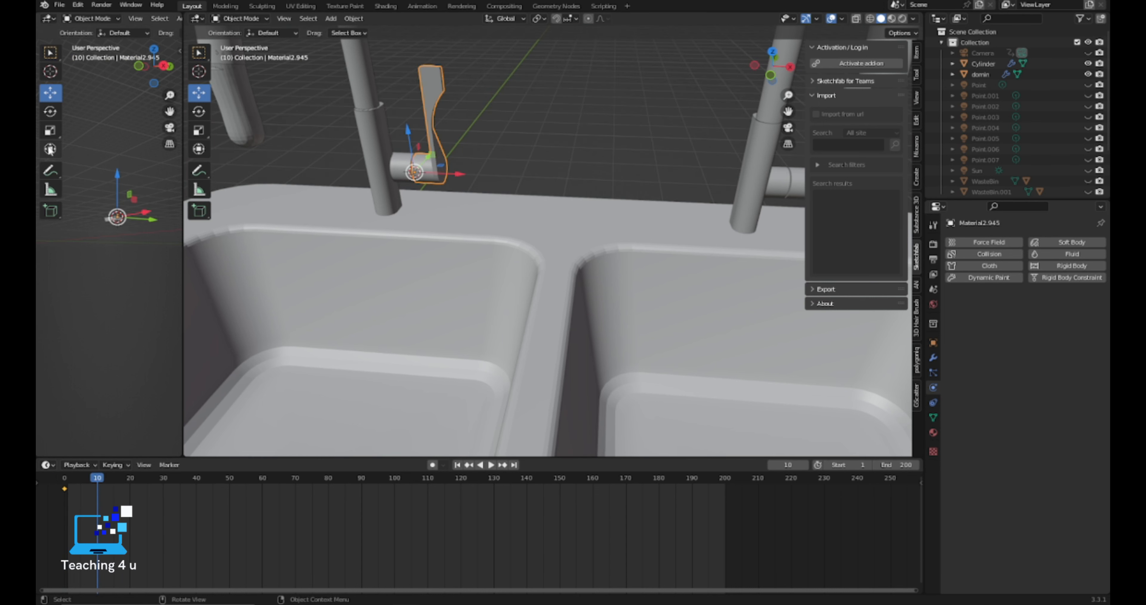
pyautogui.click(51, 112)
pyautogui.press('KP_1')
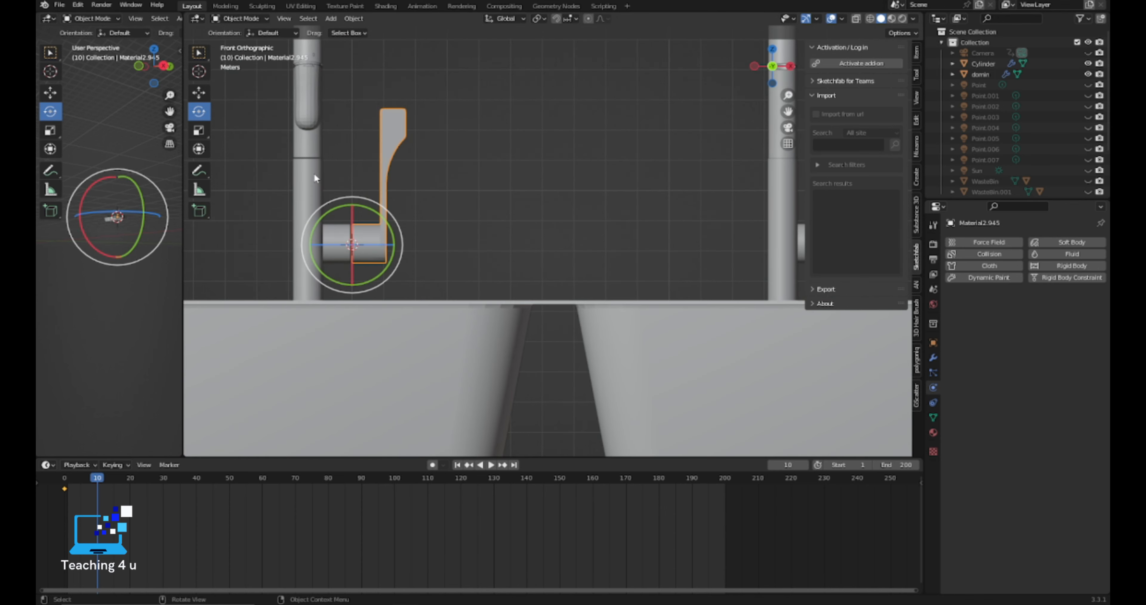
pyautogui.moveTo(351, 216); pyautogui.dragTo(356, 243)
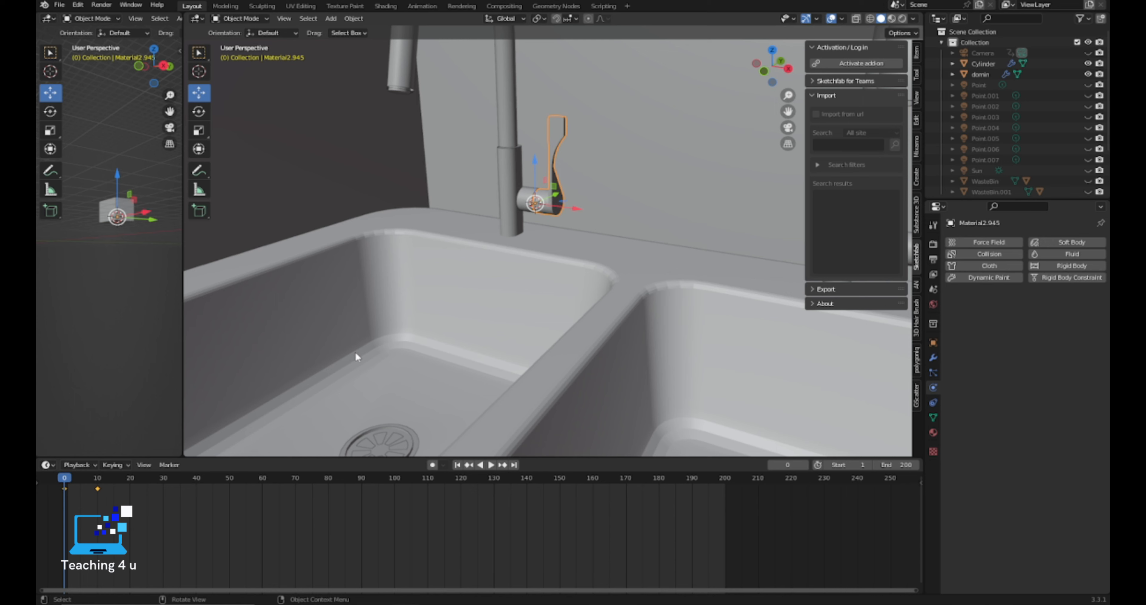
# Play the animation to examine the faucet handle turning and the water filling the basin from several angles.
pyautogui.moveTo(542, 349); pyautogui.dragTo(568, 343, button='middle')
pyautogui.scroll(-3, 567, 344)
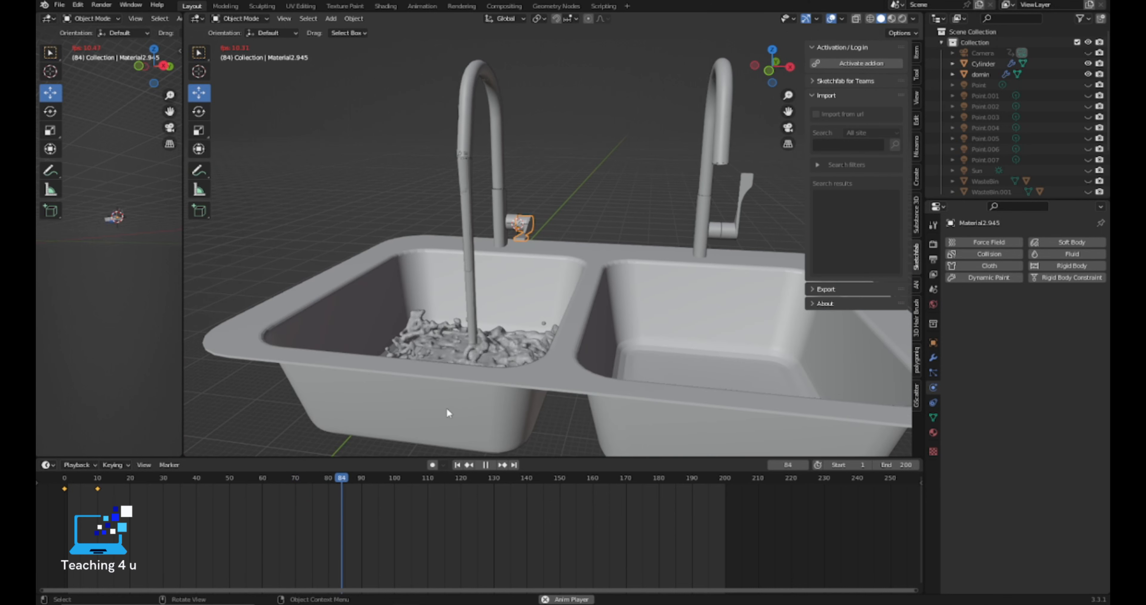
pyautogui.press('space')
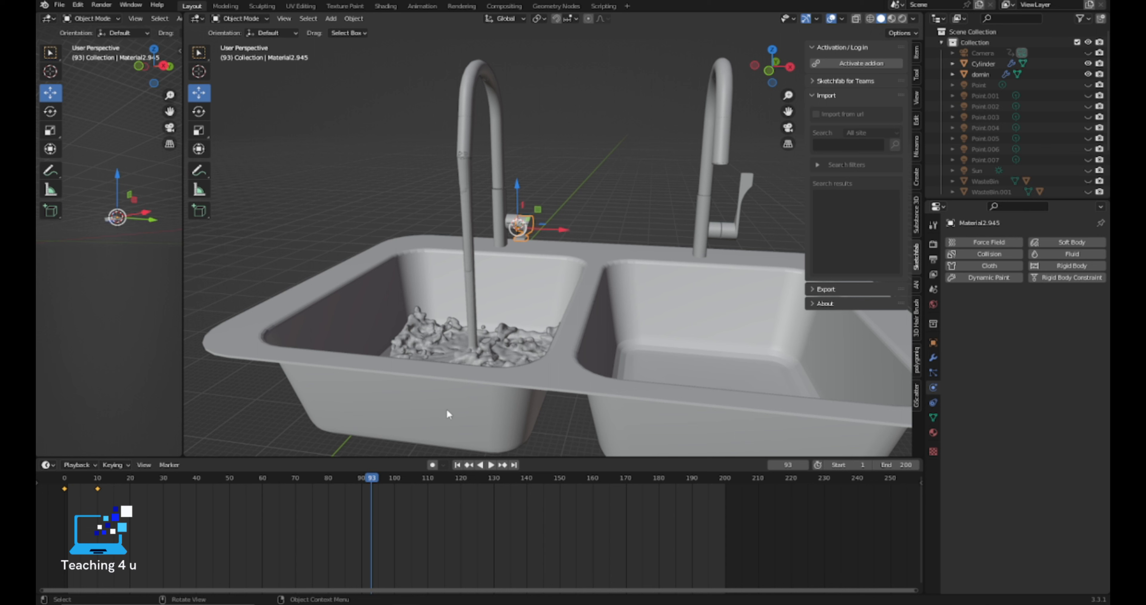
pyautogui.scroll(4, 543, 338)
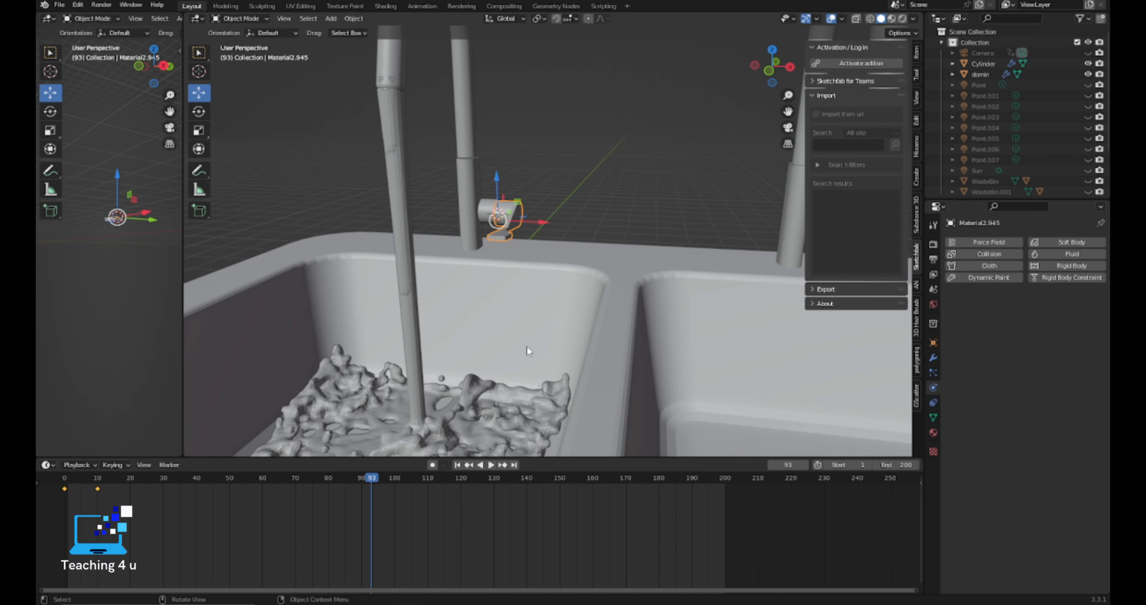
pyautogui.moveTo(527, 348)
pyautogui.mouseDown(button='middle')
pyautogui.moveTo(486, 356)
pyautogui.moveTo(512, 347)
pyautogui.mouseUp(button='middle')
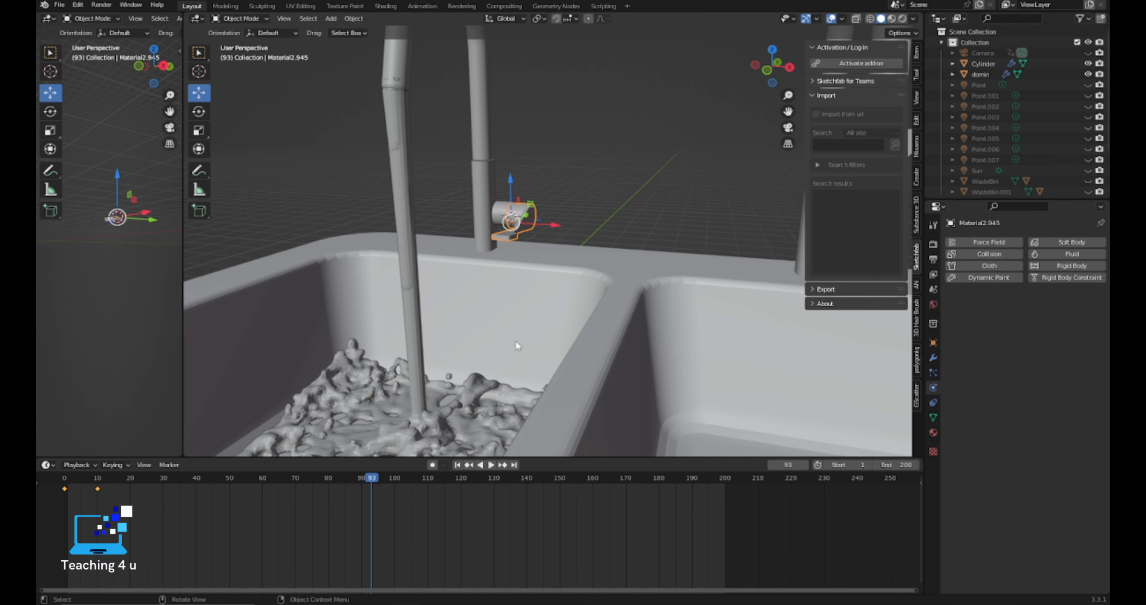
pyautogui.moveTo(516, 341); pyautogui.dragTo(516, 387, button='middle')
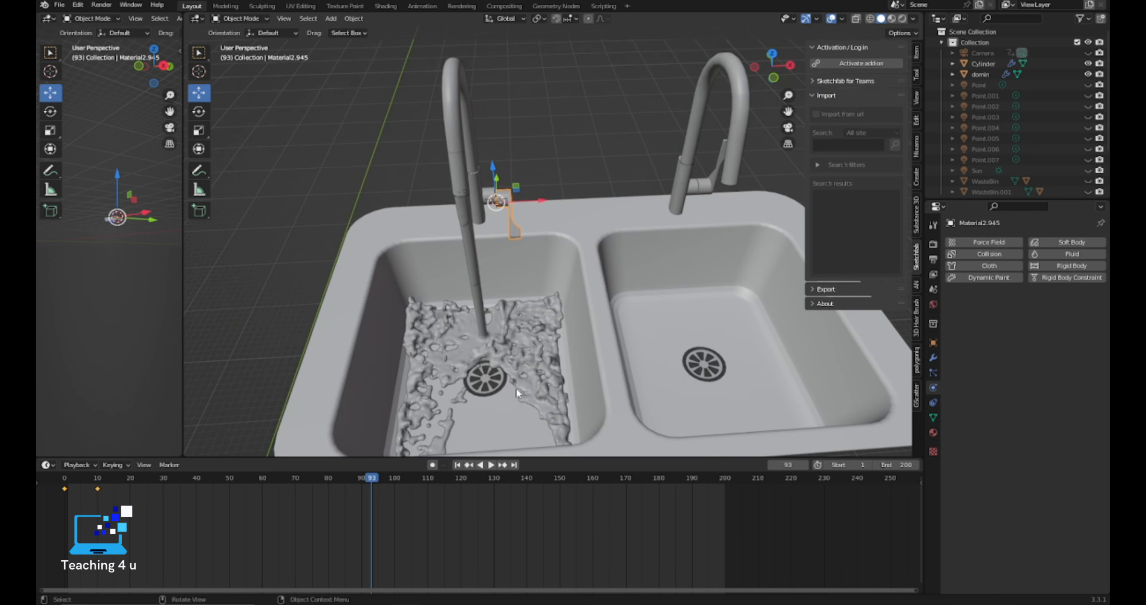
pyautogui.press('space')
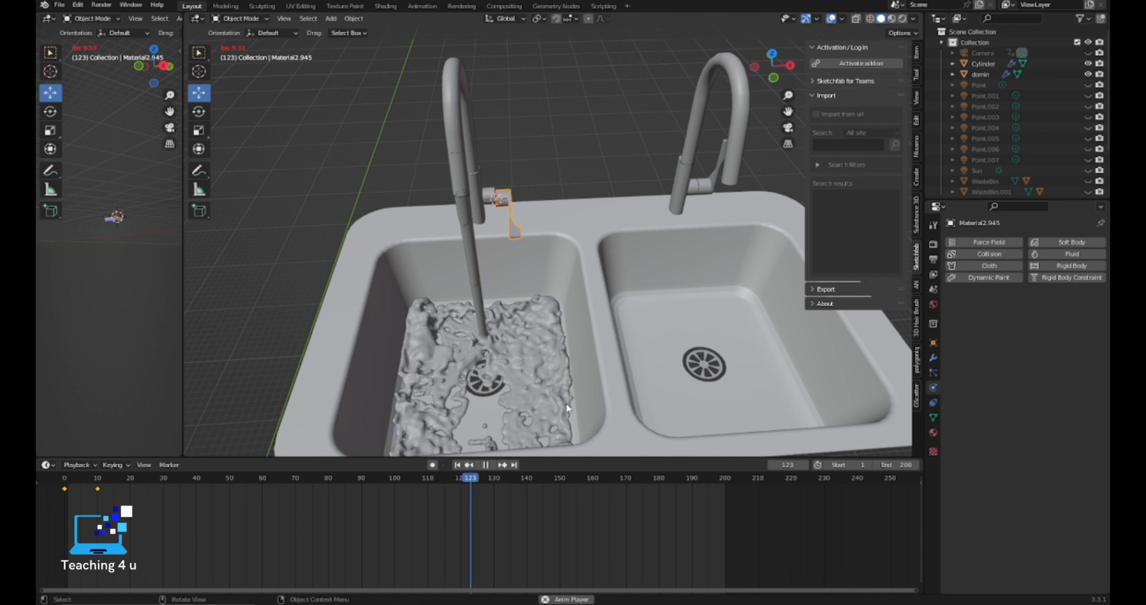
pyautogui.moveTo(503, 368); pyautogui.dragTo(541, 365, button='middle')
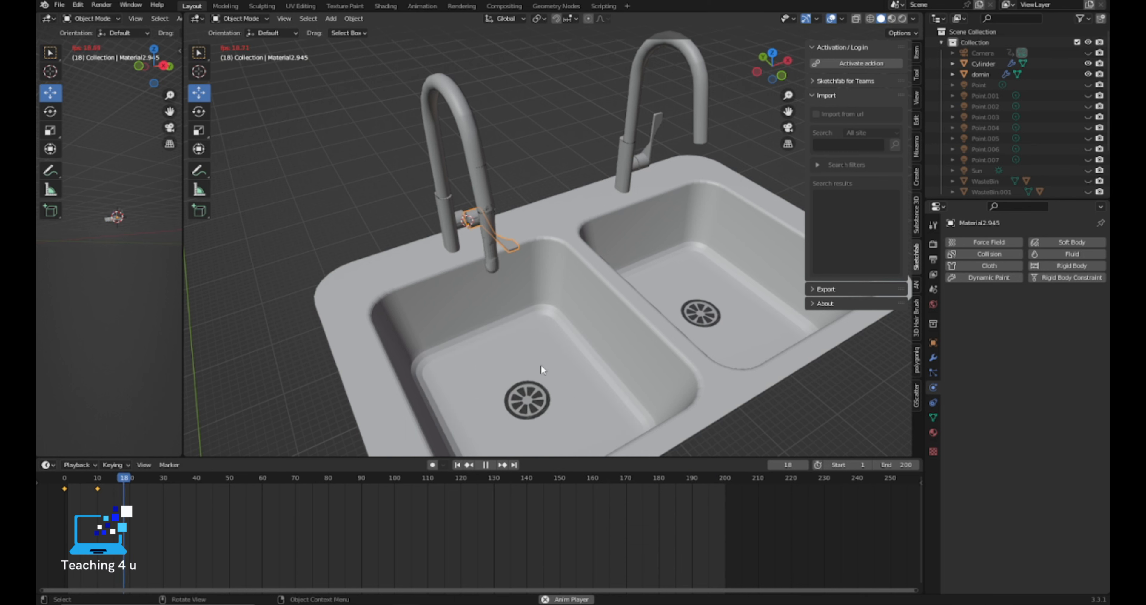
pyautogui.moveTo(615, 287); pyautogui.dragTo(525, 317, button='middle')
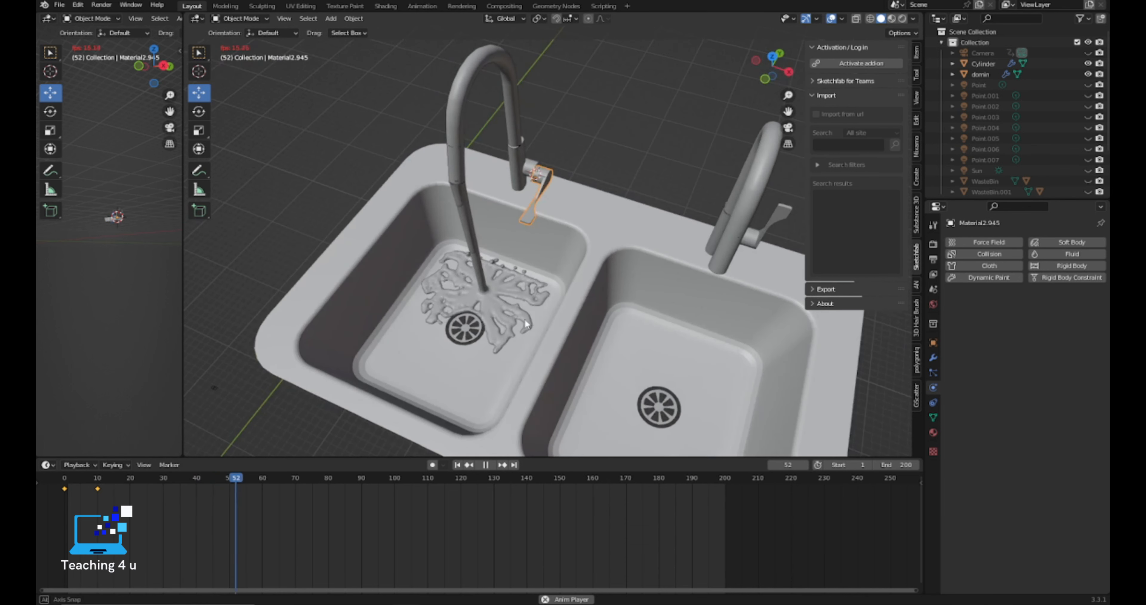